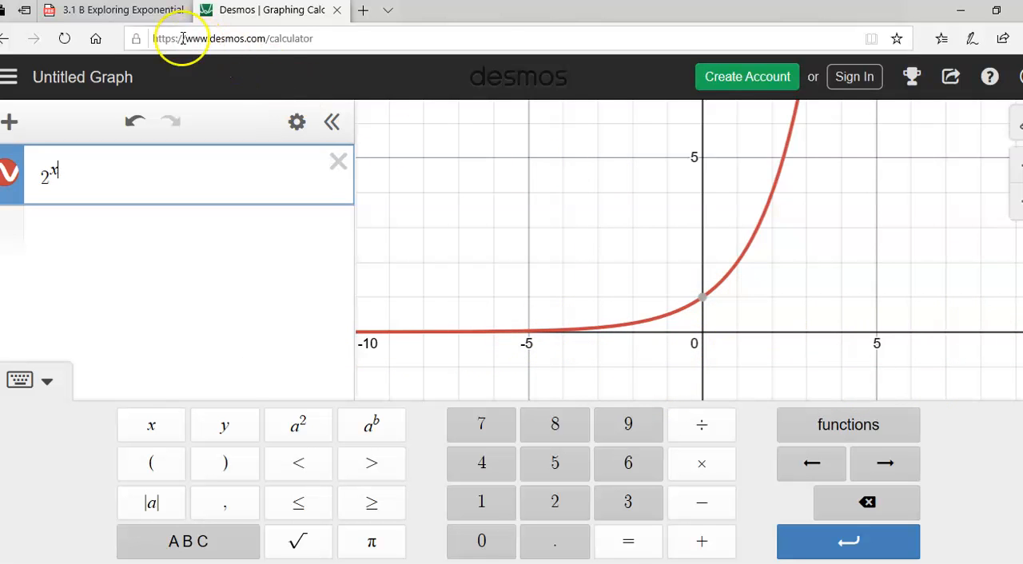
# - On the exponential functions PDF worksheet, start adding notes and handwrite domain (-∞, ∞) and range (0, ∞) for f(x) = 2^x
pyautogui.click(137, 17)
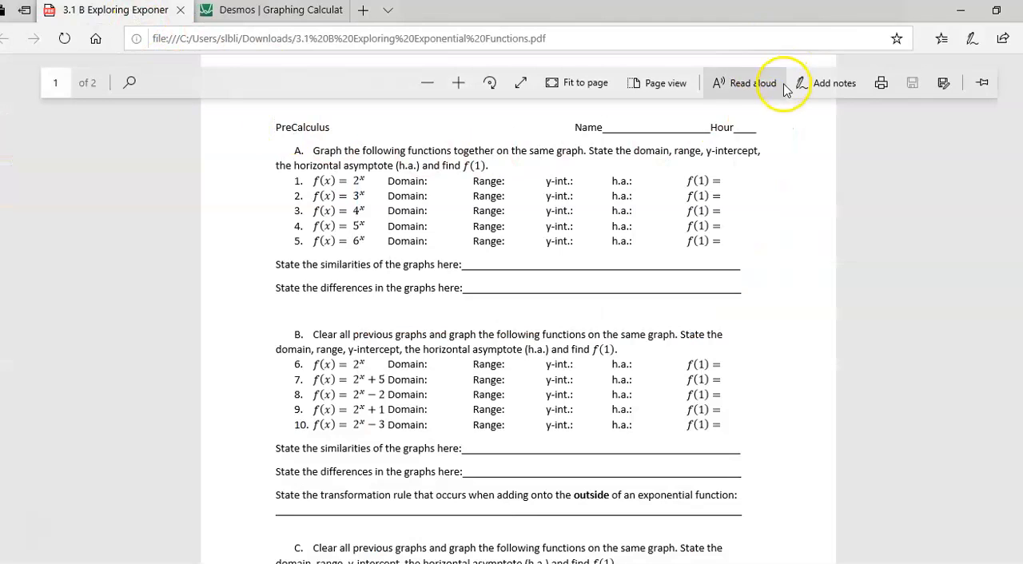
pyautogui.click(818, 87)
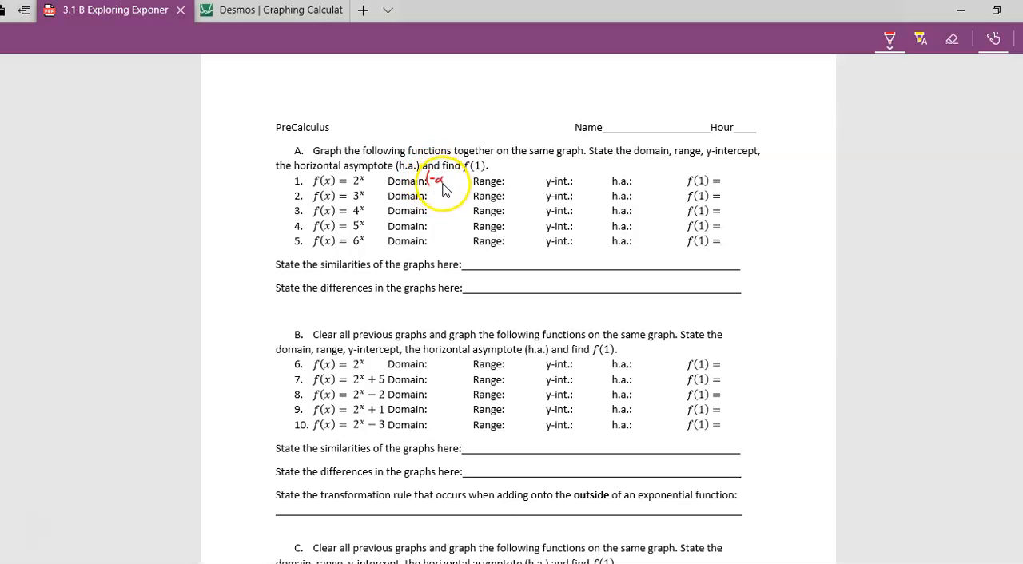
pyautogui.moveTo(464, 174); pyautogui.dragTo(465, 186)
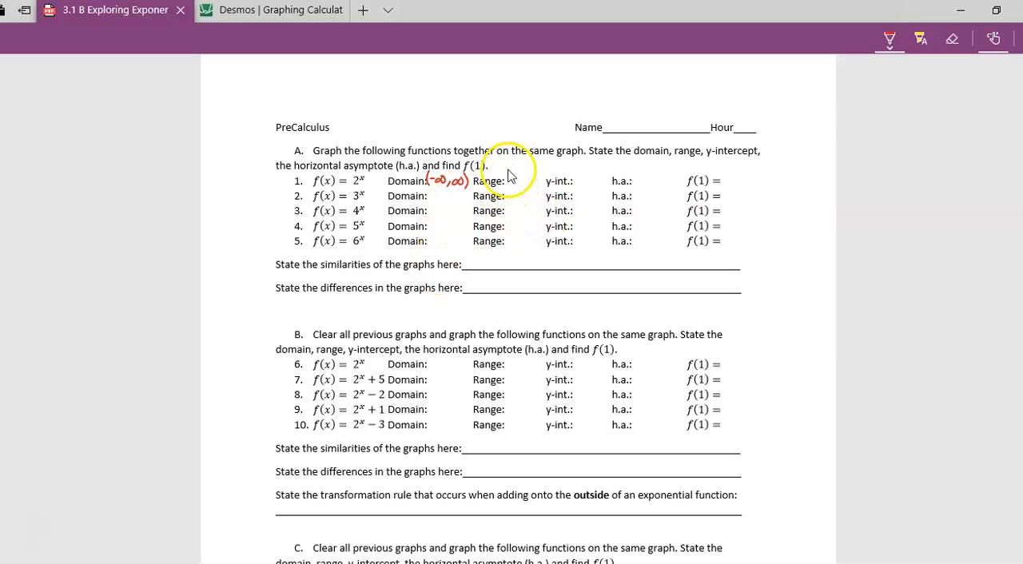
pyautogui.moveTo(507, 167); pyautogui.dragTo(539, 187)
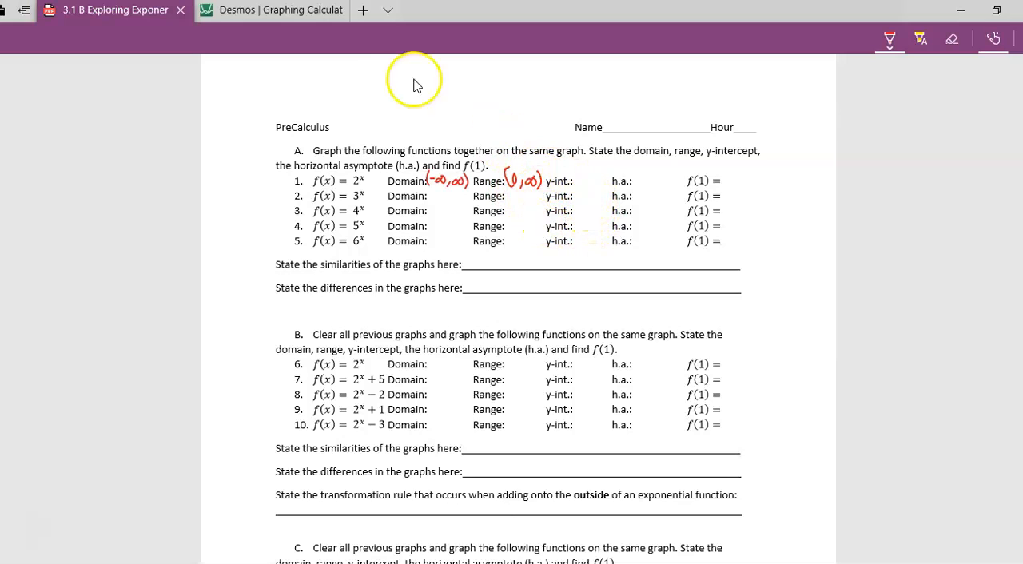
# - Check where the 2^x curve crosses the y-axis in Desmos, and handwrite y-intercept (0, 1) in worksheet row 1
pyautogui.click(248, 13)
pyautogui.click(701, 299)
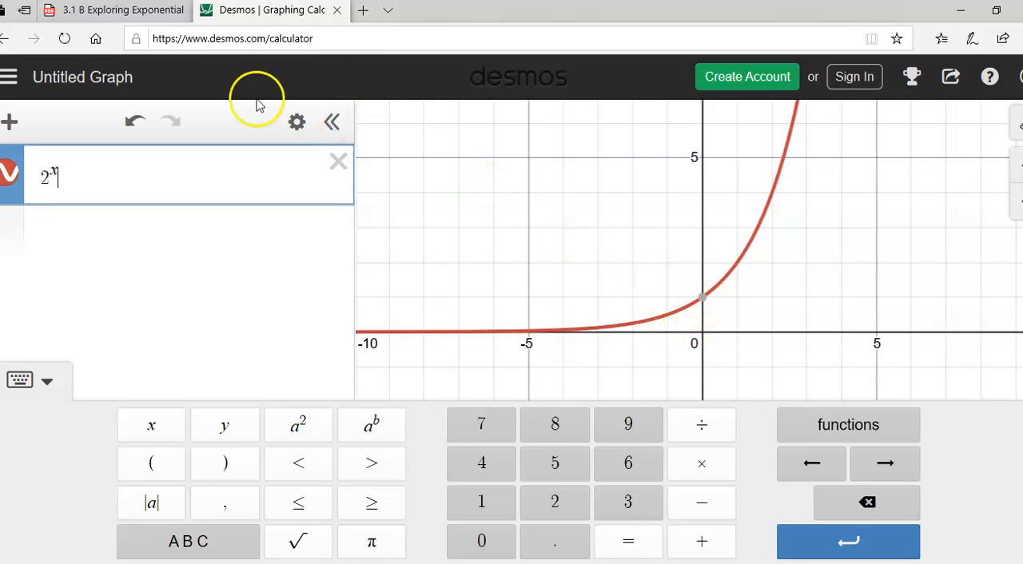
pyautogui.click(134, 11)
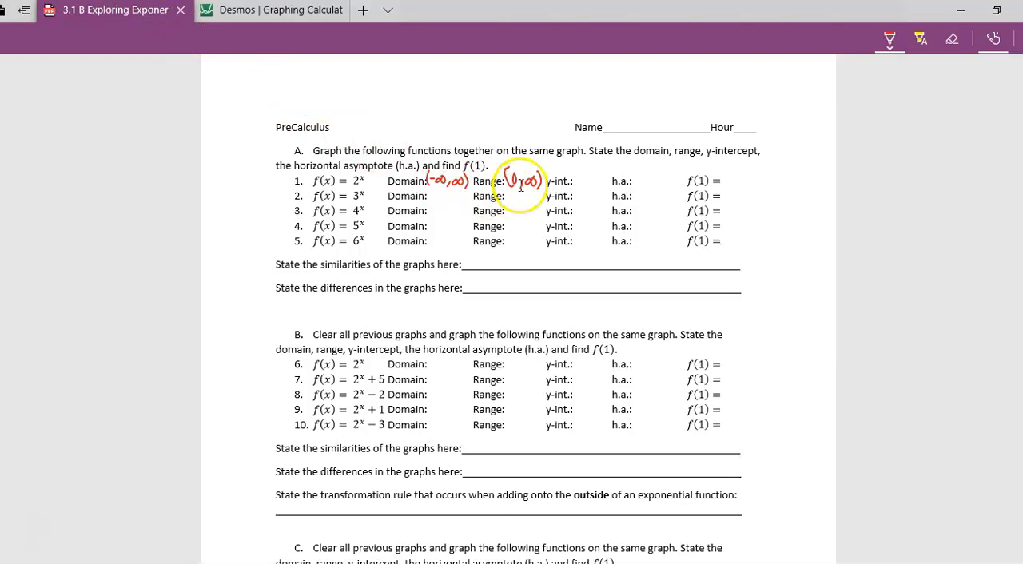
pyautogui.moveTo(580, 170)
pyautogui.mouseDown()
pyautogui.moveTo(578, 185)
pyautogui.moveTo(599, 186)
pyautogui.mouseUp()
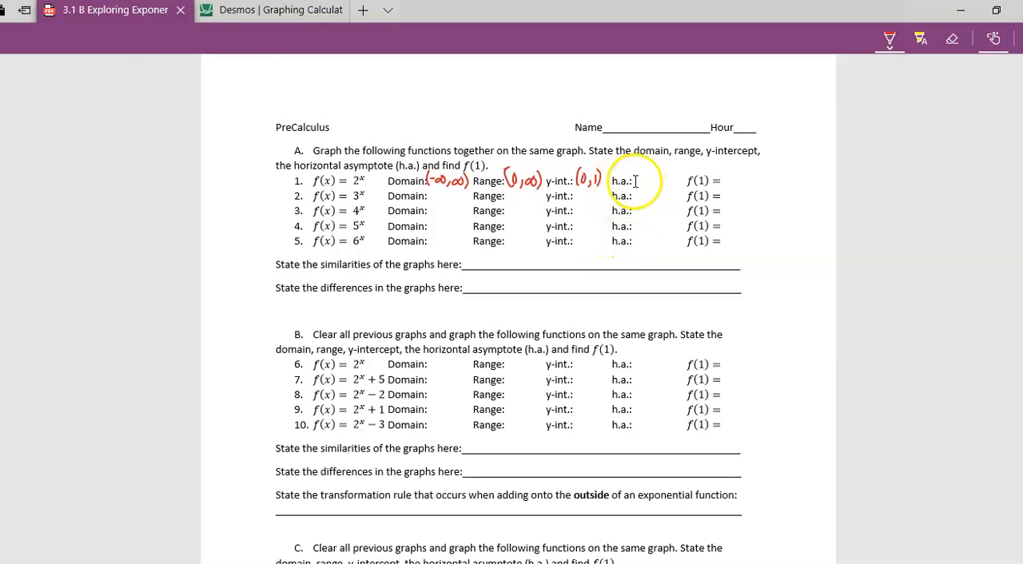
# - Check the horizontal asymptote of 2^x in Desmos, and handwrite y = 0 for it in worksheet row 1
pyautogui.click(260, 12)
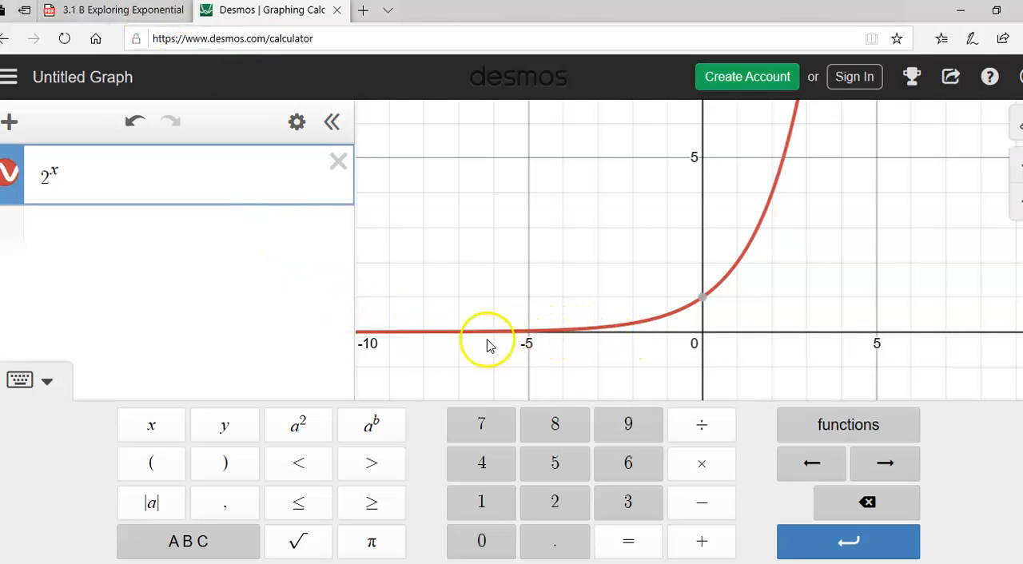
pyautogui.click(141, 15)
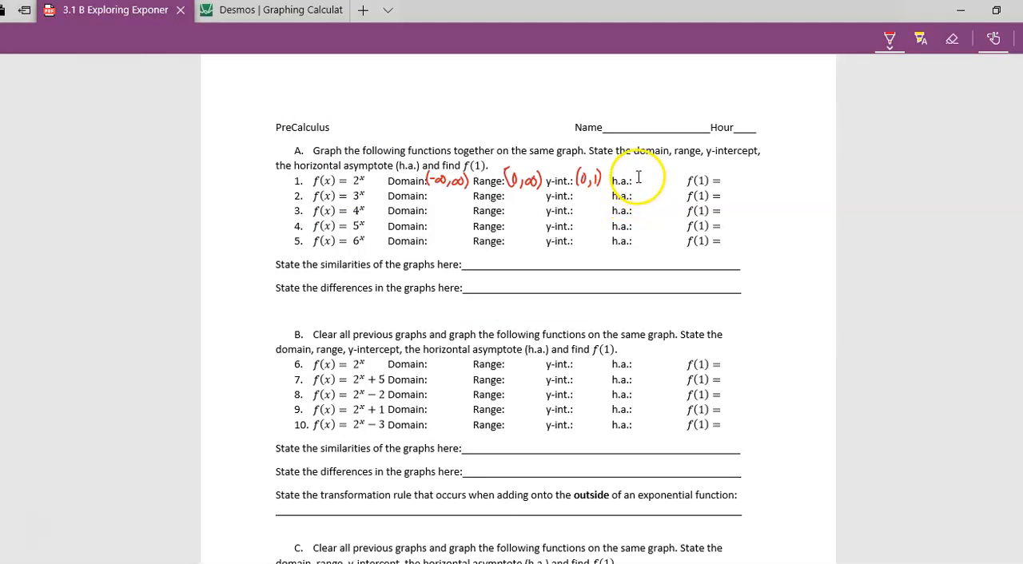
pyautogui.moveTo(643, 179)
pyautogui.mouseDown()
pyautogui.moveTo(640, 189)
pyautogui.moveTo(661, 175)
pyautogui.mouseUp()
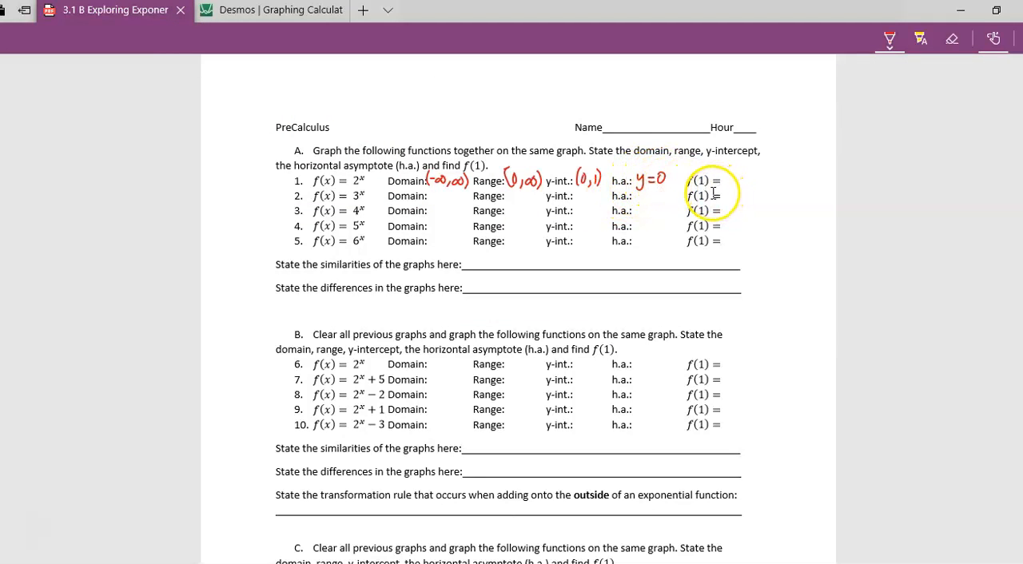
# - Inspect the 2^x curve at x = 1 in Desmos, and handwrite f(1) = 2 in worksheet row 1
pyautogui.click(291, 16)
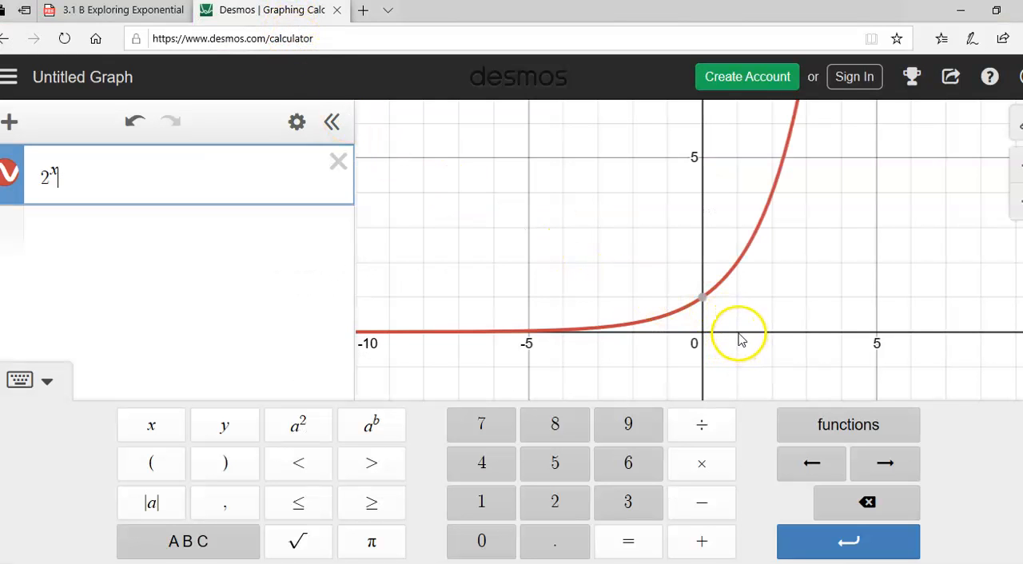
pyautogui.click(739, 266)
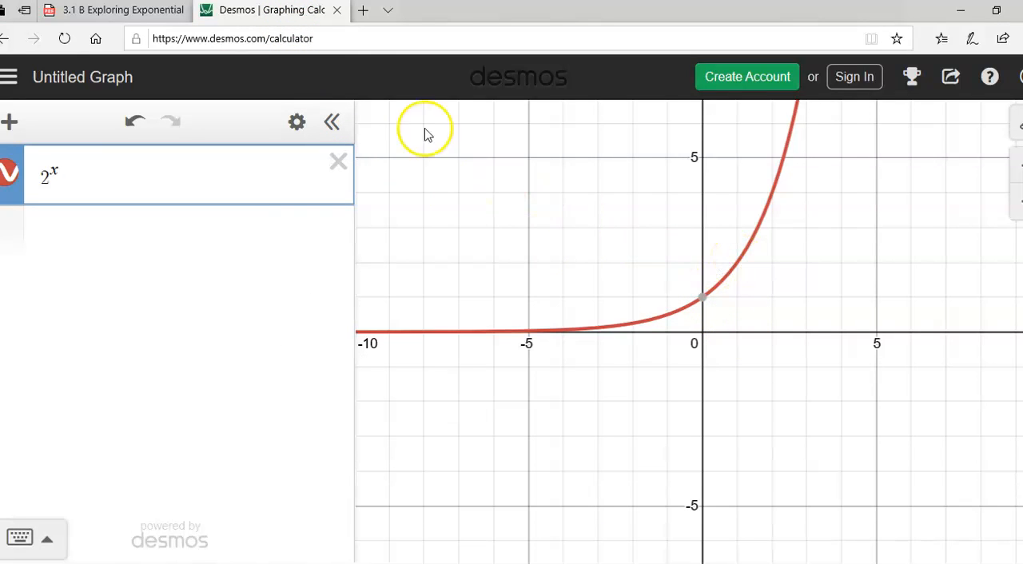
pyautogui.click(116, 10)
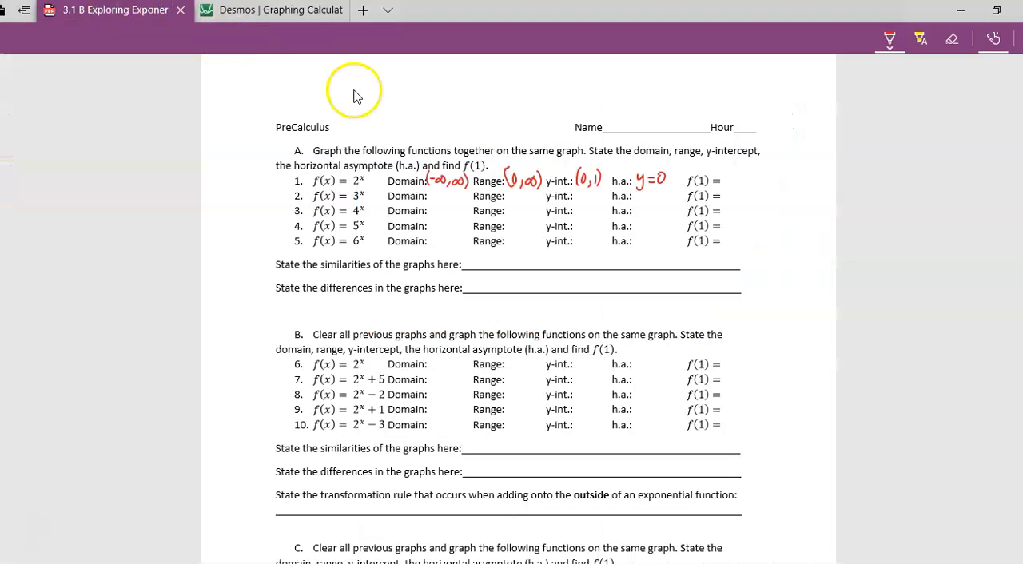
pyautogui.moveTo(729, 172); pyautogui.dragTo(731, 184)
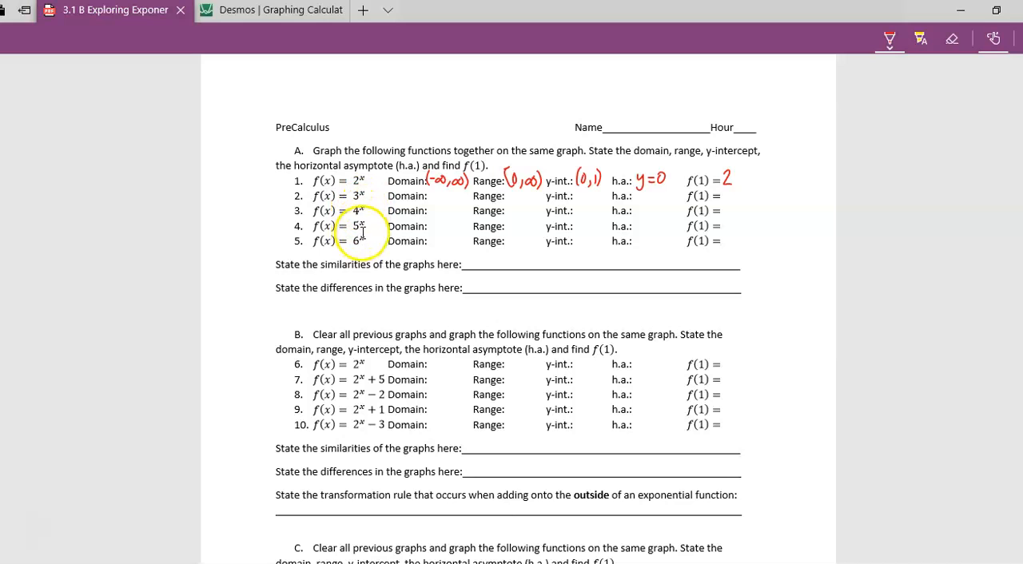
# - In Desmos, add 3^x as a second expression alongside 2^x
pyautogui.click(243, 16)
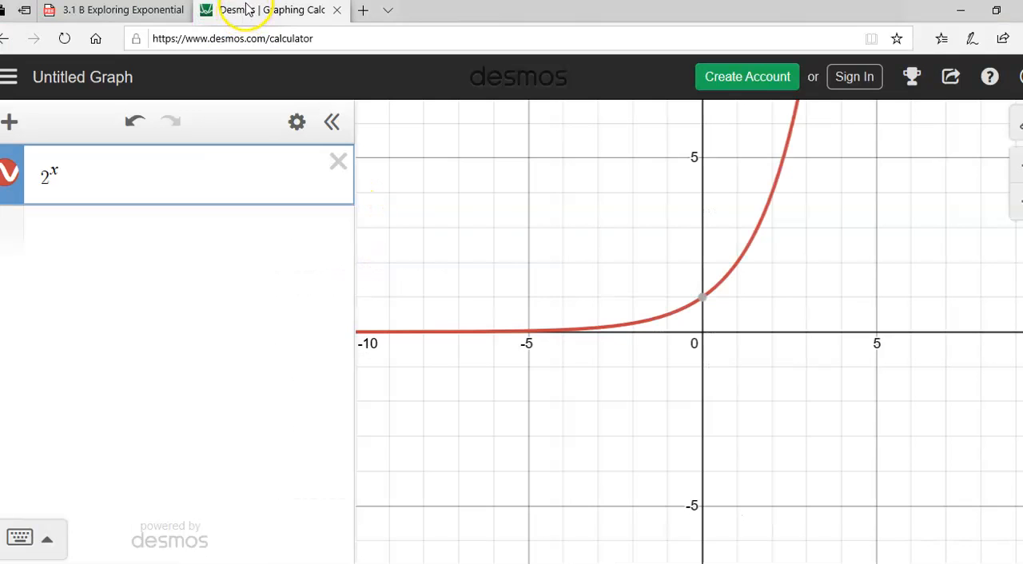
pyautogui.click(103, 237)
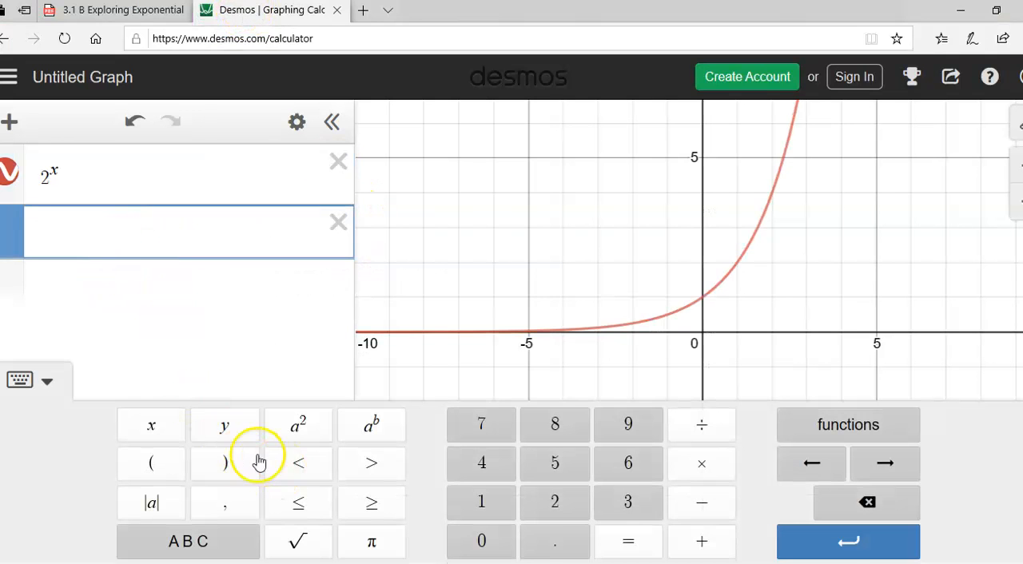
pyautogui.click(623, 500)
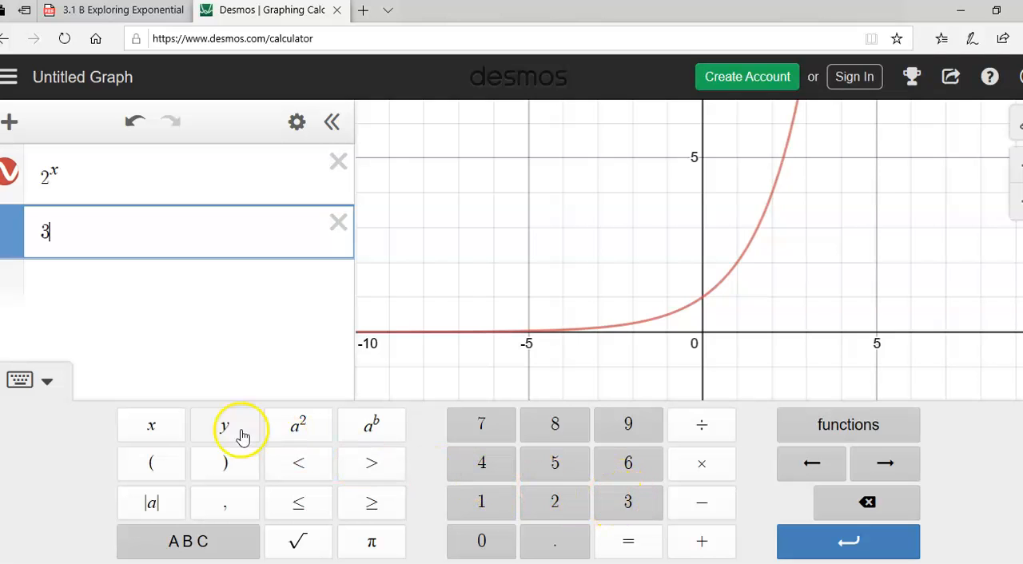
pyautogui.click(363, 428)
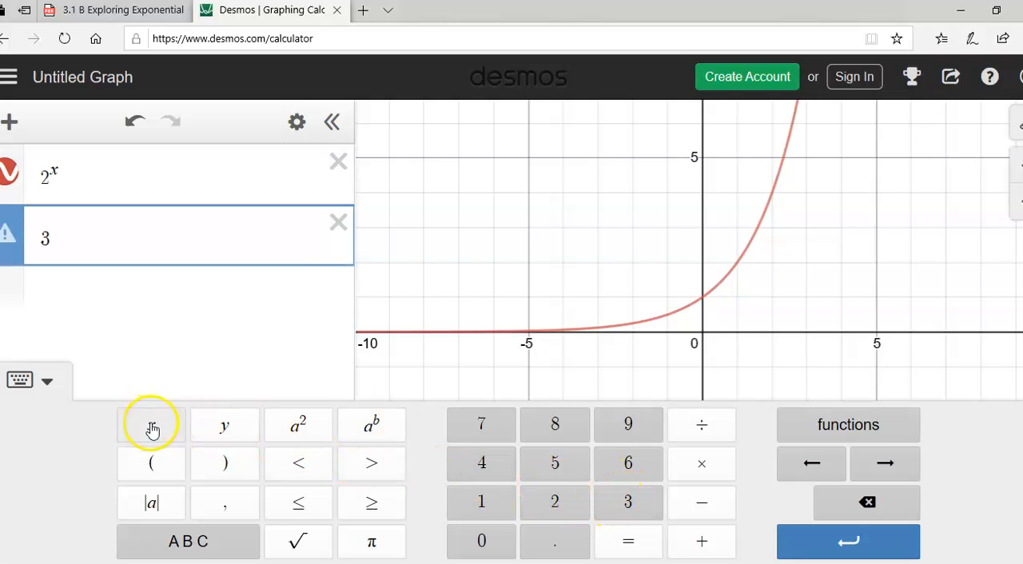
pyautogui.click(153, 426)
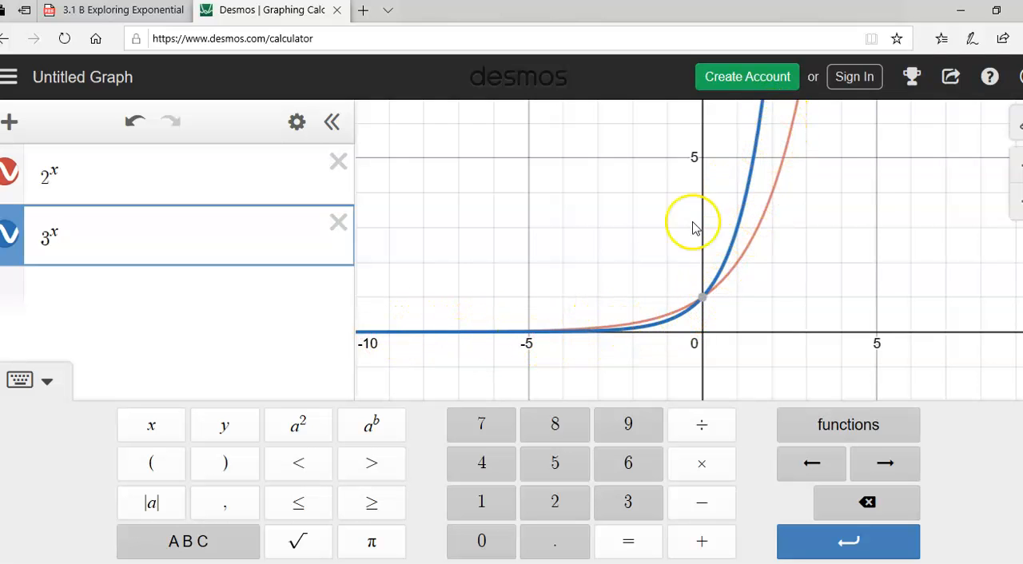
# - Trace the 3^x curve at x = 1 to read its function value
pyautogui.click(269, 305)
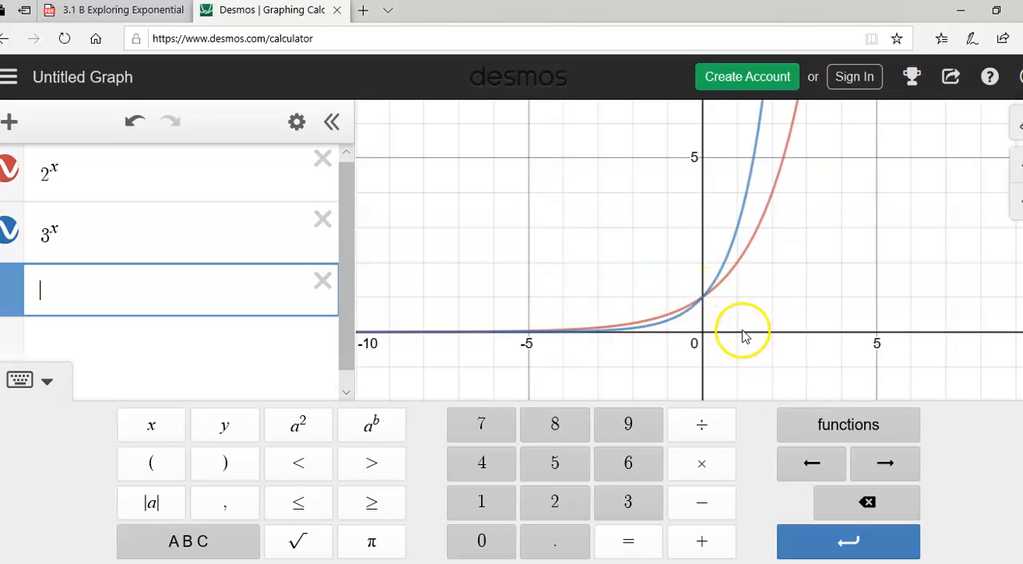
pyautogui.click(739, 231)
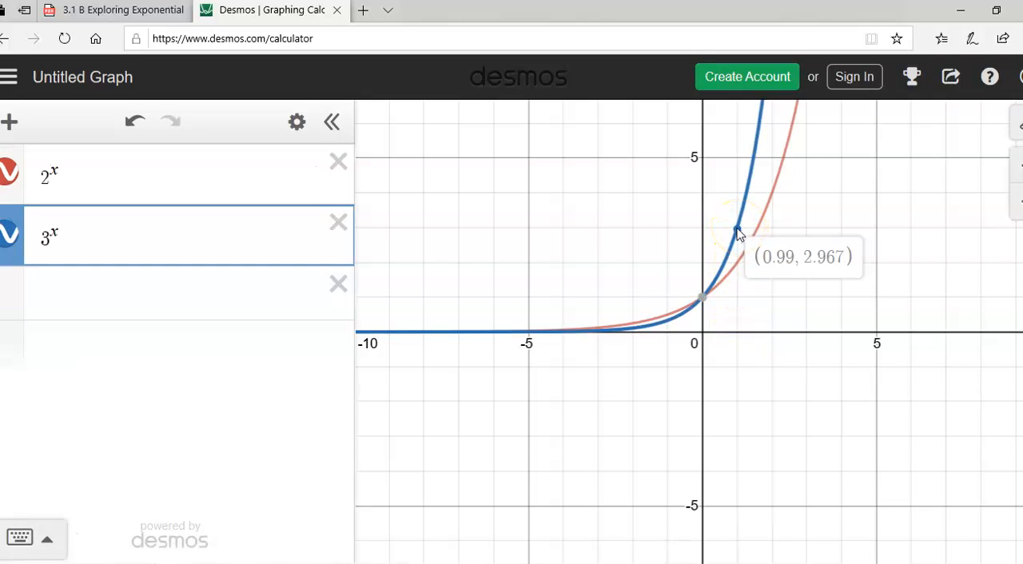
pyautogui.moveTo(738, 231); pyautogui.dragTo(739, 232)
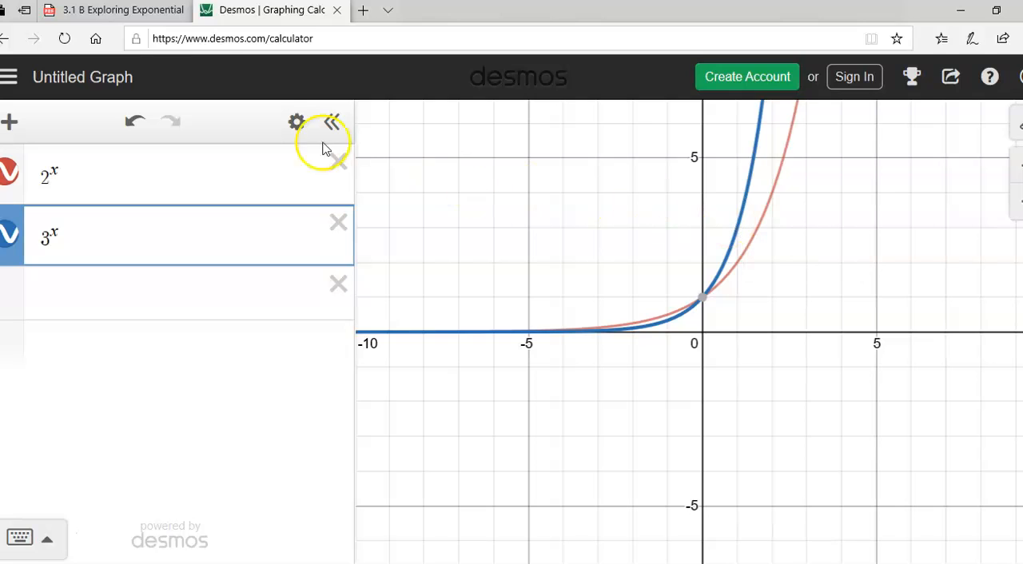
# - Handwrite worksheet row 2 for 3^x: domain (-∞, ∞), range (0, ∞), y-intercept (0, 1), asymptote y = 0 and f(1) = 3
pyautogui.click(138, 15)
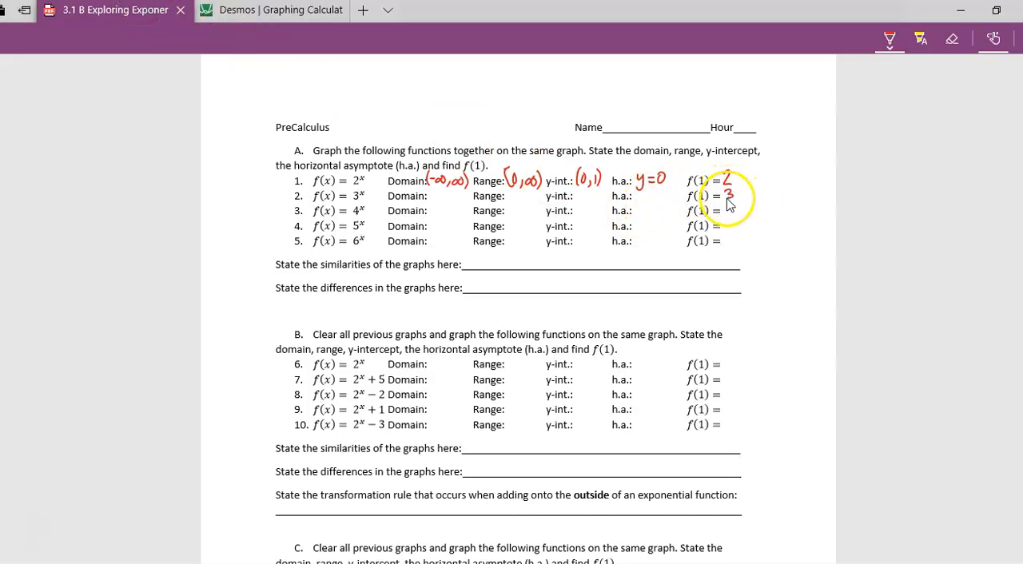
pyautogui.moveTo(659, 195); pyautogui.dragTo(660, 195)
pyautogui.moveTo(580, 190)
pyautogui.mouseDown()
pyautogui.moveTo(578, 204)
pyautogui.moveTo(586, 193)
pyautogui.mouseUp()
pyautogui.moveTo(592, 198); pyautogui.dragTo(596, 201)
pyautogui.moveTo(600, 190); pyautogui.dragTo(602, 202)
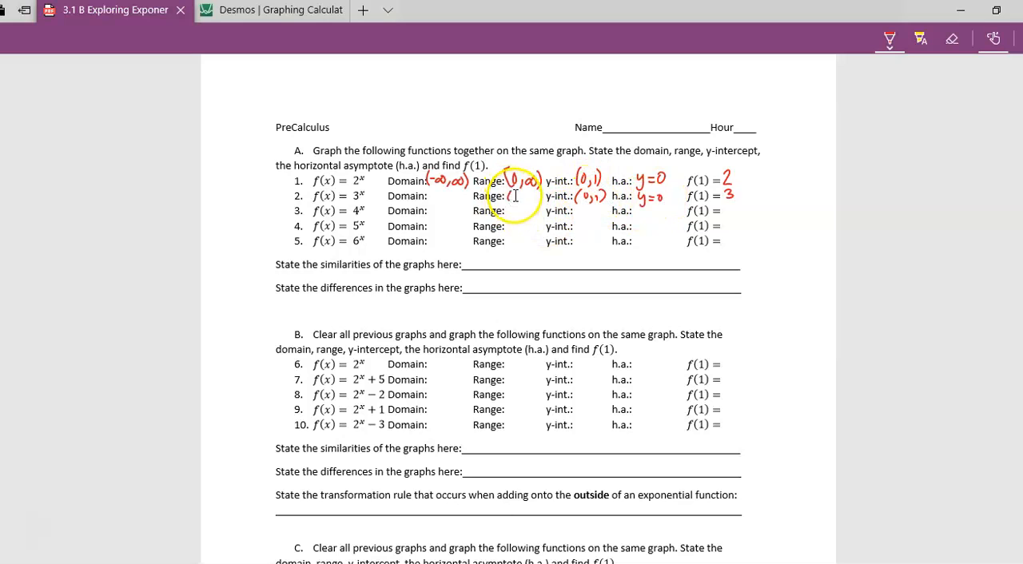
pyautogui.moveTo(432, 191); pyautogui.dragTo(430, 202)
pyautogui.moveTo(434, 198); pyautogui.dragTo(439, 197)
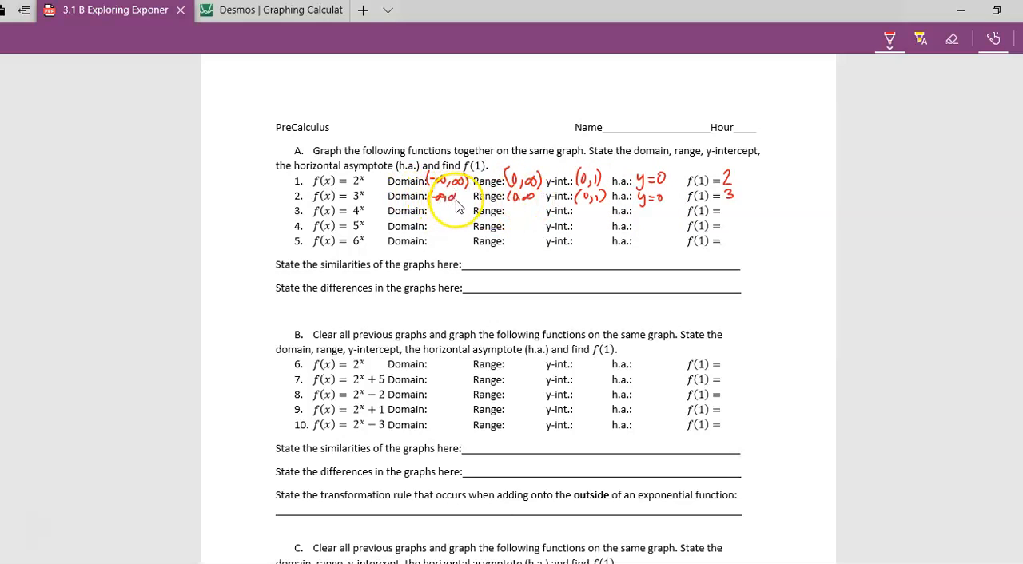
# - In Desmos, add 4^x as a third expression below 3^x
pyautogui.click(284, 11)
pyautogui.click(166, 297)
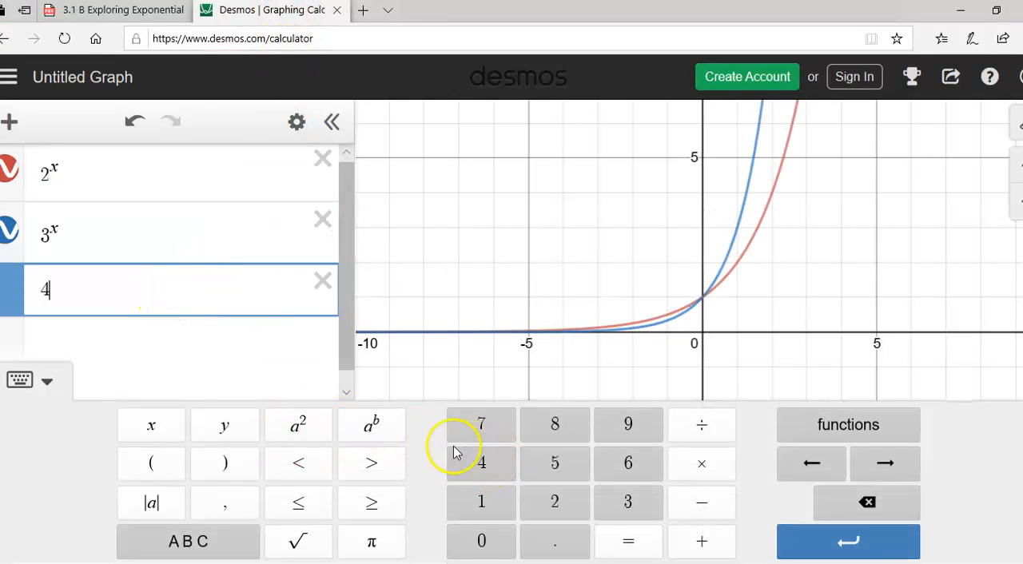
pyautogui.click(372, 424)
pyautogui.click(159, 426)
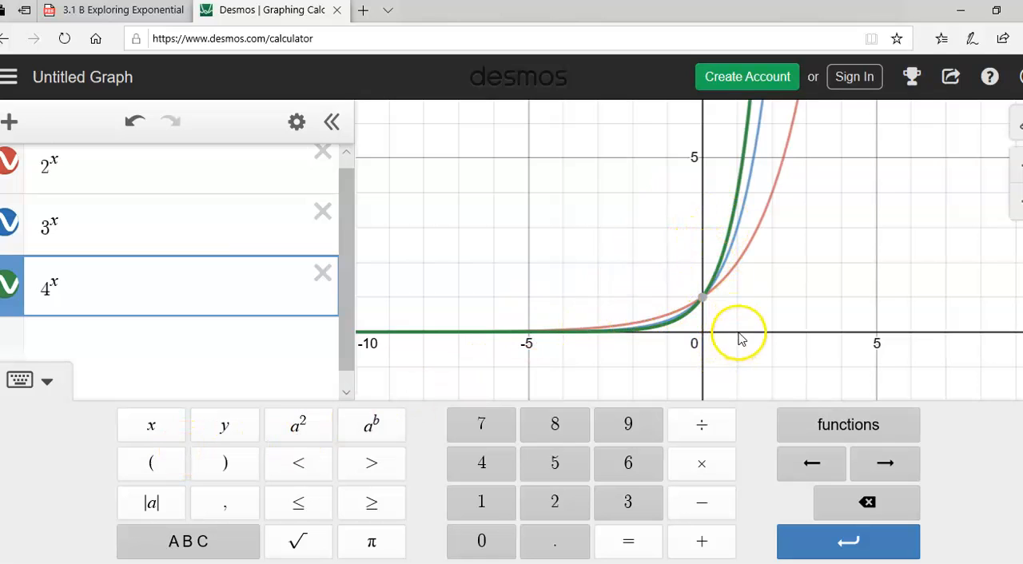
# - Trace 4^x at x = 1, and complete worksheet rows 3 to 5 with wavy repeat marks and f(1) values 4, 5 and 6
pyautogui.click(736, 192)
pyautogui.moveTo(737, 192); pyautogui.dragTo(736, 193)
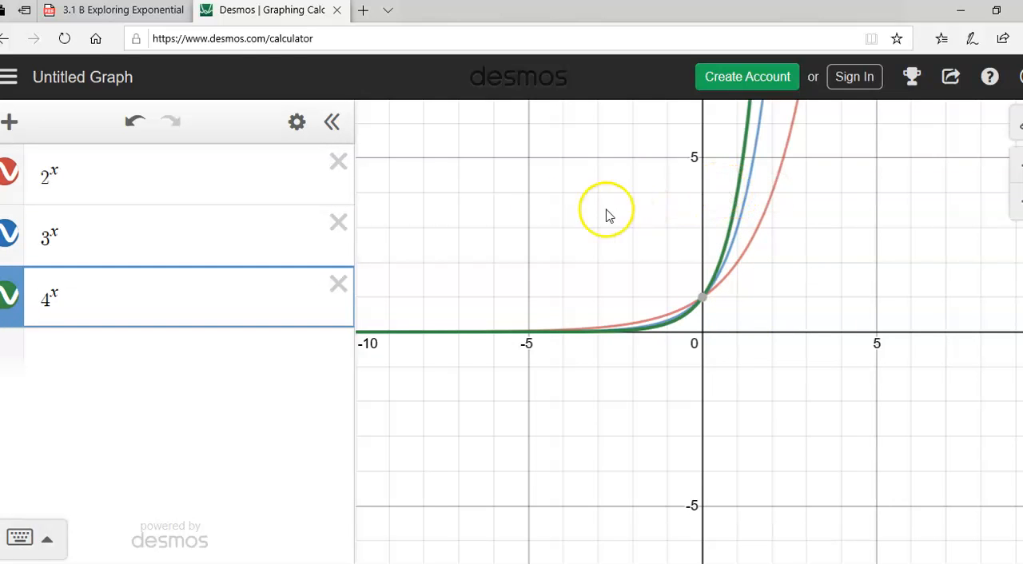
pyautogui.click(152, 10)
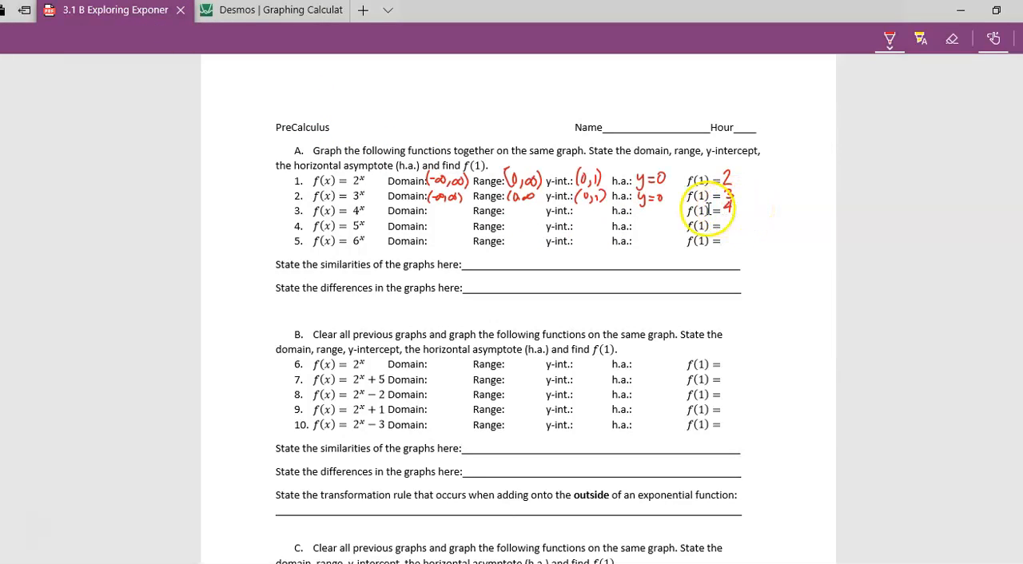
pyautogui.moveTo(447, 205); pyautogui.dragTo(452, 244)
pyautogui.moveTo(521, 210); pyautogui.dragTo(524, 244)
pyautogui.moveTo(590, 209); pyautogui.dragTo(589, 245)
pyautogui.moveTo(649, 211); pyautogui.dragTo(647, 244)
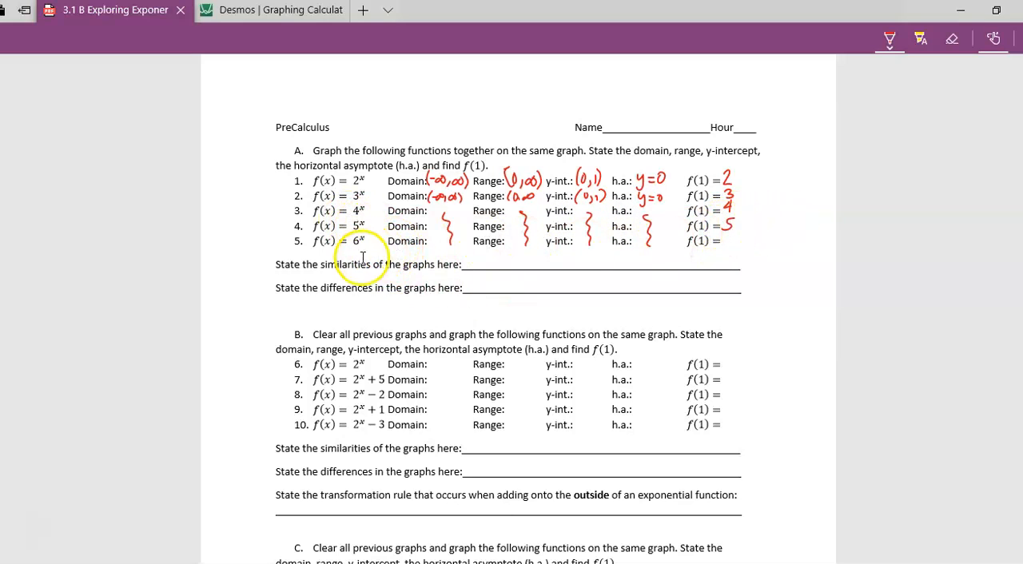
pyautogui.moveTo(725, 236); pyautogui.dragTo(726, 248)
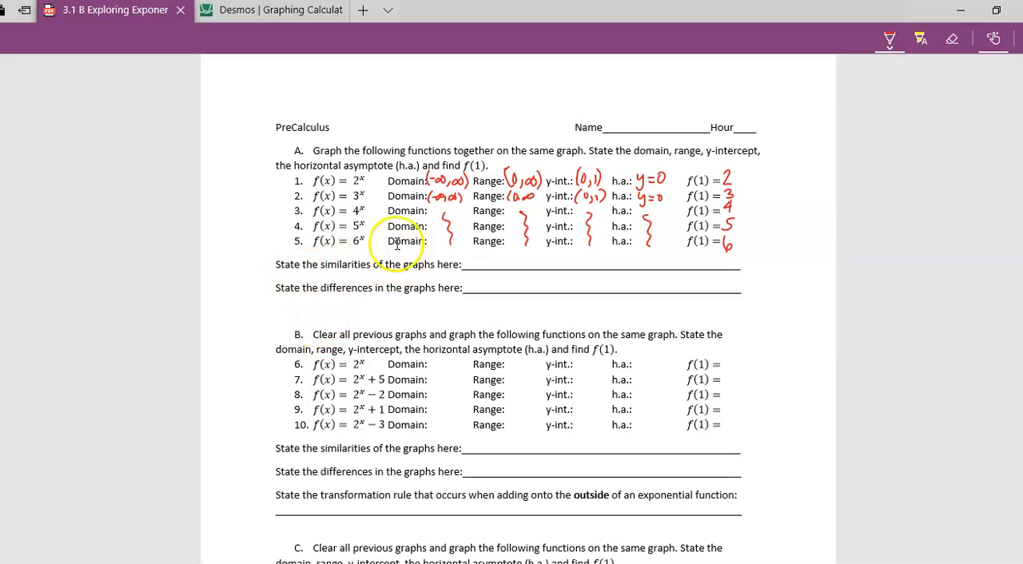
# - Handwrite the section A similarities as "Domain, range, y-int, h.a." and the differences as "f(1)"
pyautogui.moveTo(472, 260)
pyautogui.mouseDown()
pyautogui.moveTo(470, 247)
pyautogui.moveTo(507, 271)
pyautogui.moveTo(640, 256)
pyautogui.moveTo(655, 270)
pyautogui.moveTo(681, 262)
pyautogui.moveTo(700, 271)
pyautogui.mouseUp()
pyautogui.click(696, 262)
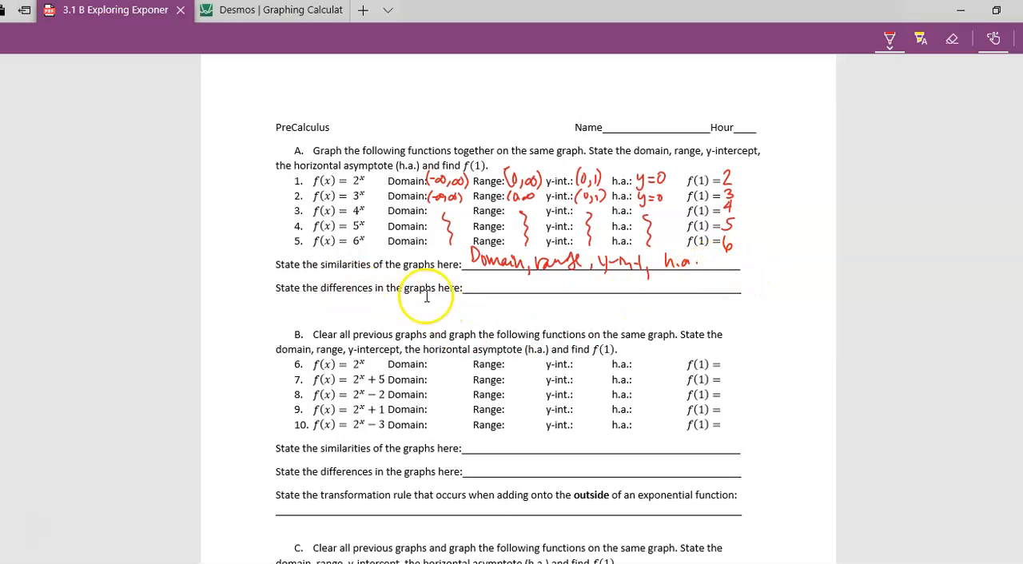
pyautogui.moveTo(486, 275)
pyautogui.mouseDown()
pyautogui.moveTo(480, 291)
pyautogui.moveTo(486, 283)
pyautogui.moveTo(511, 293)
pyautogui.mouseUp()
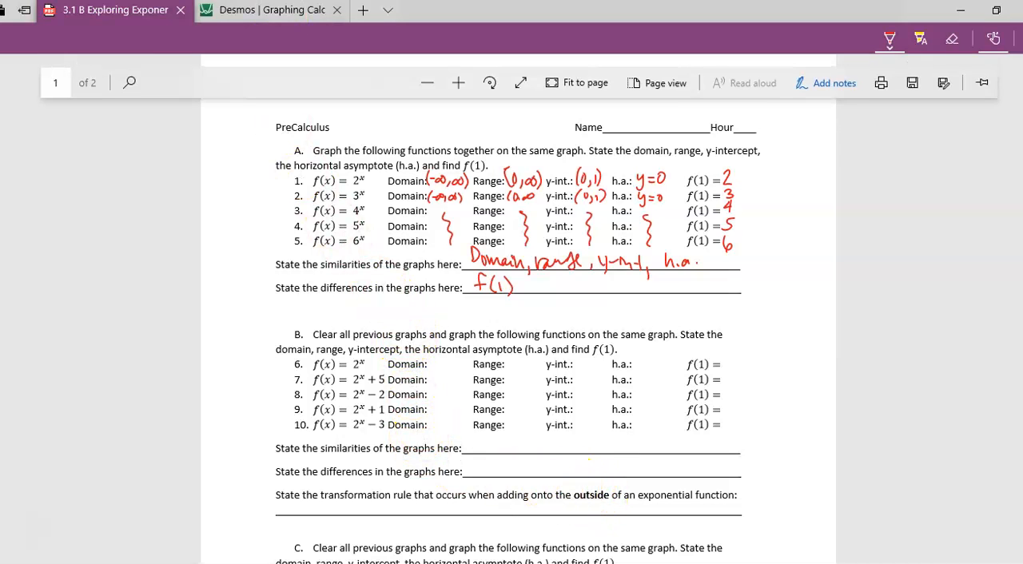
# - In Desmos, delete the expressions 4^x, 3^x and 2^x to clear the graph for section B
pyautogui.click(288, 14)
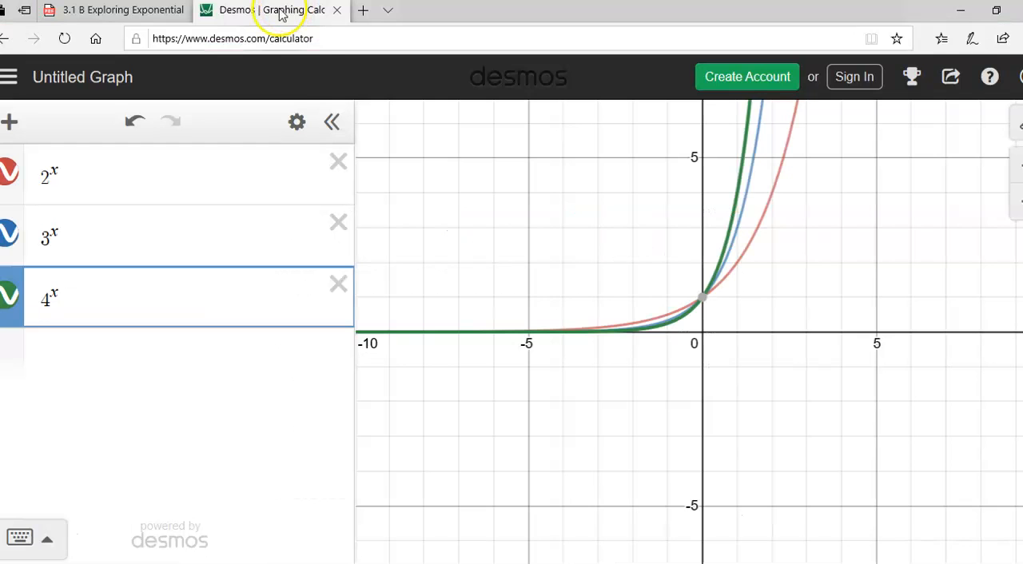
pyautogui.click(342, 287)
pyautogui.click(338, 224)
pyautogui.click(338, 162)
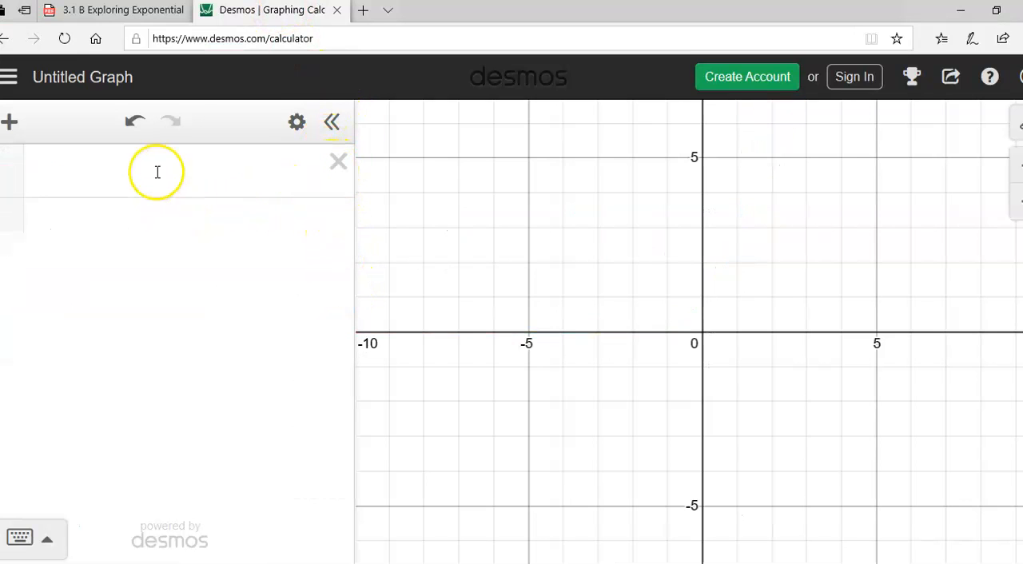
# - After checking section B of the worksheet, enter 2^x as the first expression in Desmos
pyautogui.click(155, 171)
pyautogui.click(152, 9)
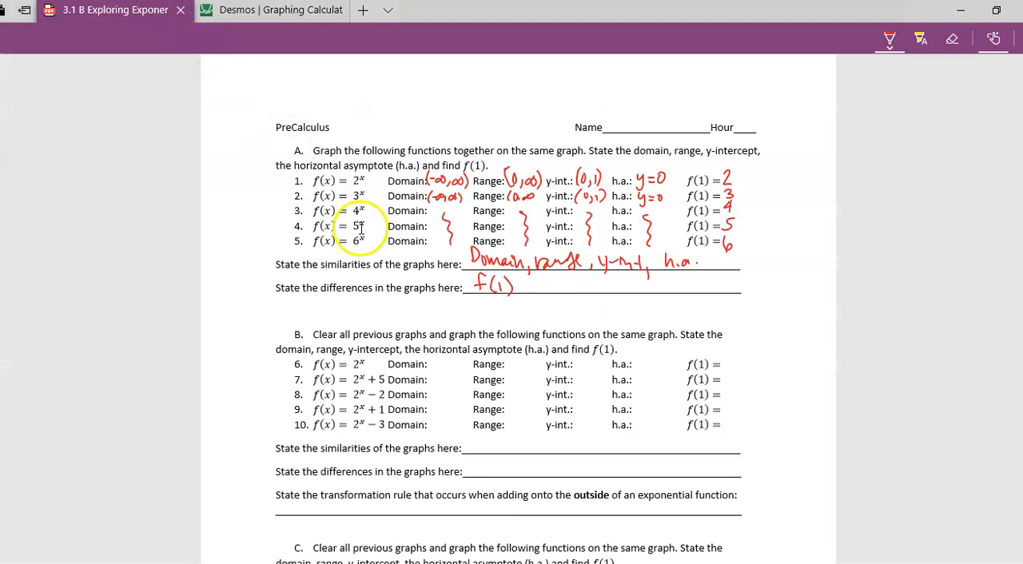
pyautogui.click(252, 11)
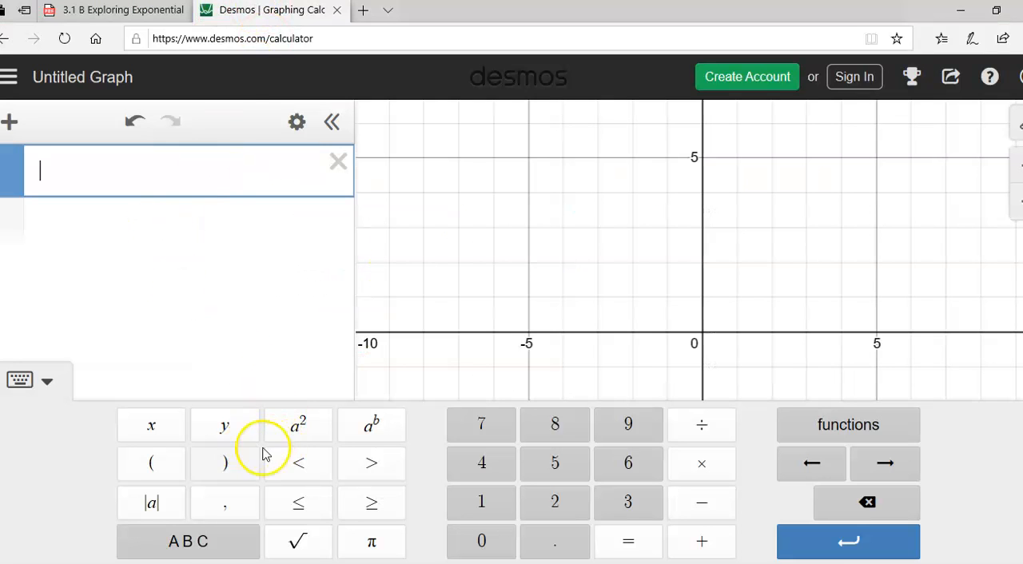
pyautogui.click(554, 501)
pyautogui.click(373, 423)
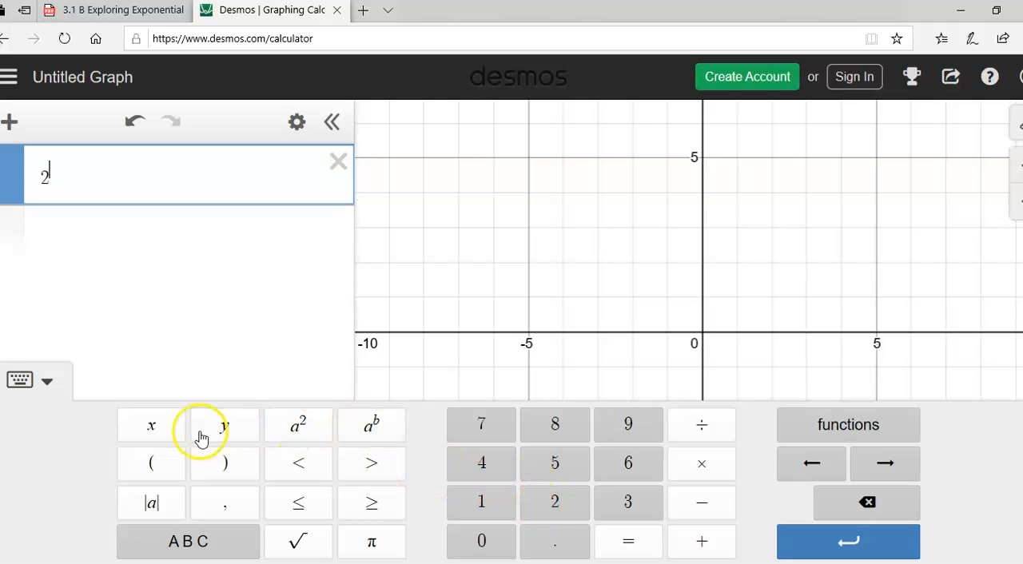
pyautogui.click(171, 428)
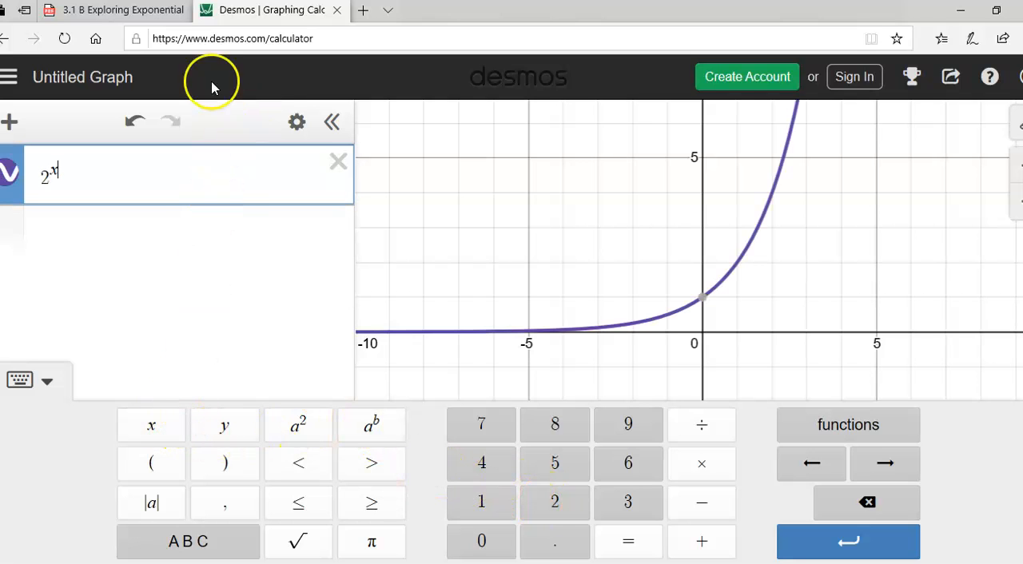
# - Handwrite worksheet row 6 as domain (-∞,∞), range (0,∞), y-int (0,1), h.a. y=0, f(1)=2, and draw an arrow pointing at row 1
pyautogui.click(134, 16)
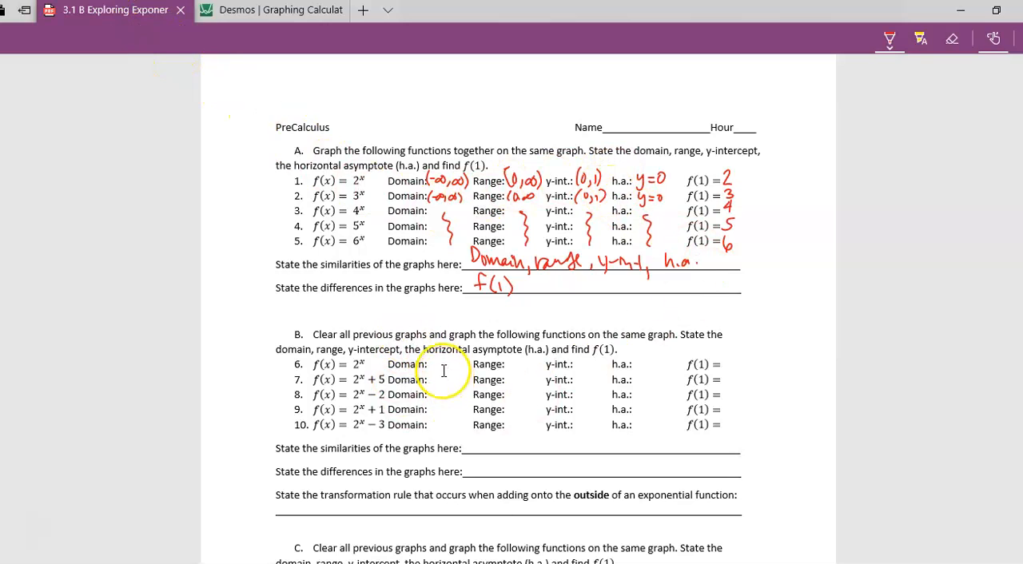
pyautogui.moveTo(432, 364)
pyautogui.mouseDown()
pyautogui.moveTo(649, 369)
pyautogui.moveTo(647, 382)
pyautogui.moveTo(669, 360)
pyautogui.moveTo(741, 368)
pyautogui.mouseUp()
pyautogui.moveTo(772, 169); pyautogui.dragTo(741, 176)
pyautogui.moveTo(753, 166); pyautogui.dragTo(751, 186)
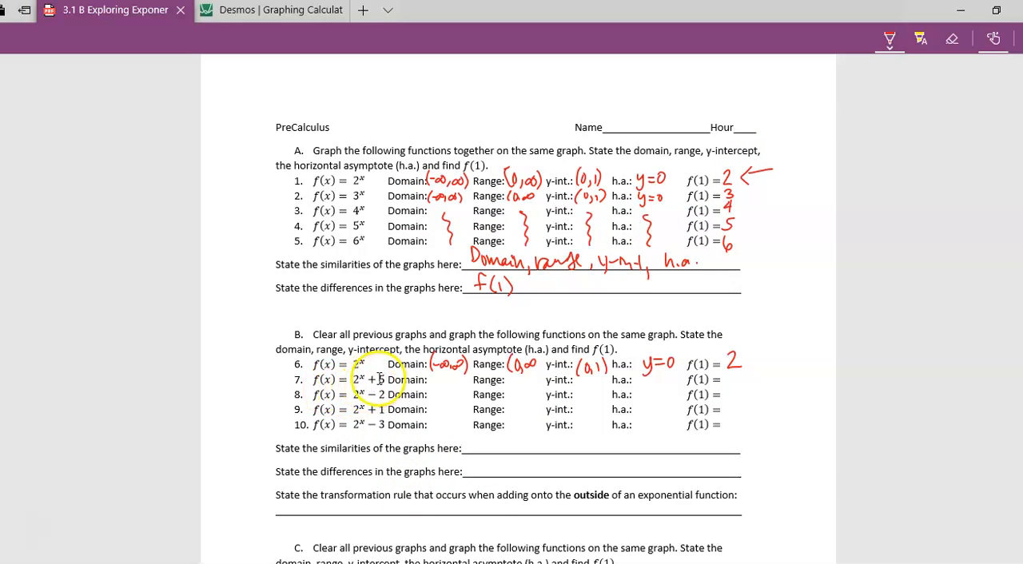
# - In Desmos, add 2^x + 5 as a second expression below 2^x and bring both curves into view
pyautogui.click(251, 13)
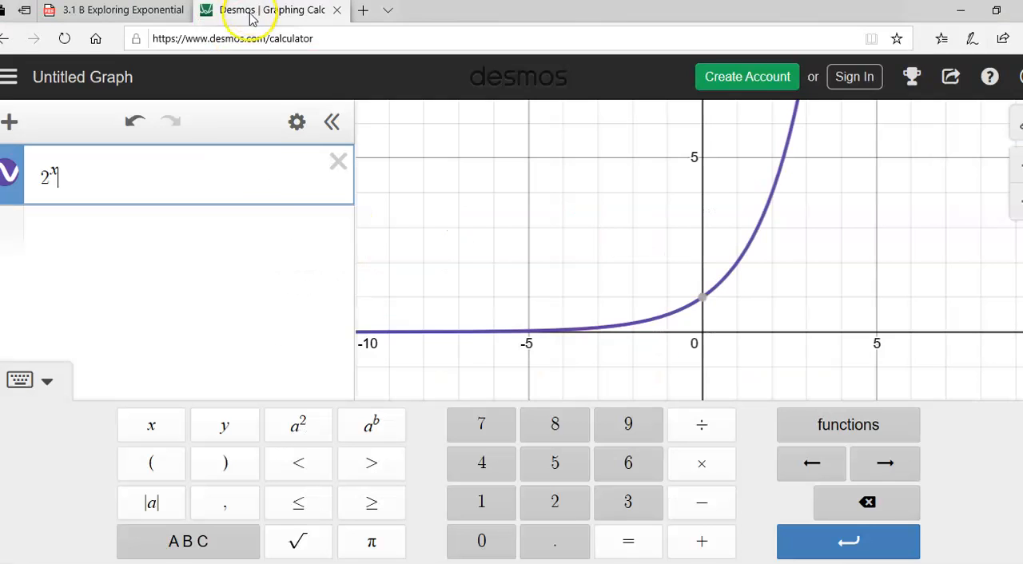
pyautogui.click(112, 237)
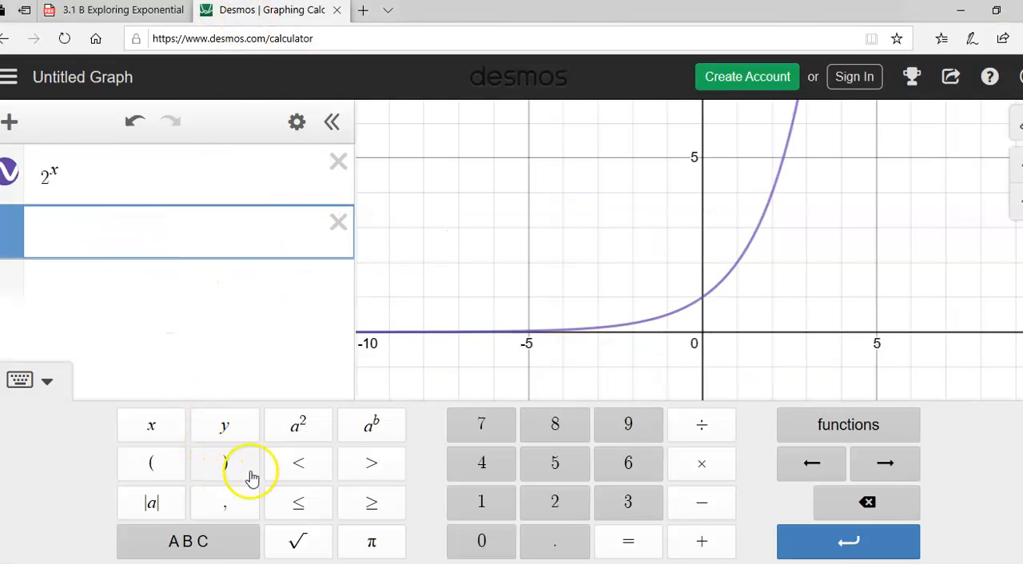
pyautogui.click(543, 508)
pyautogui.click(372, 425)
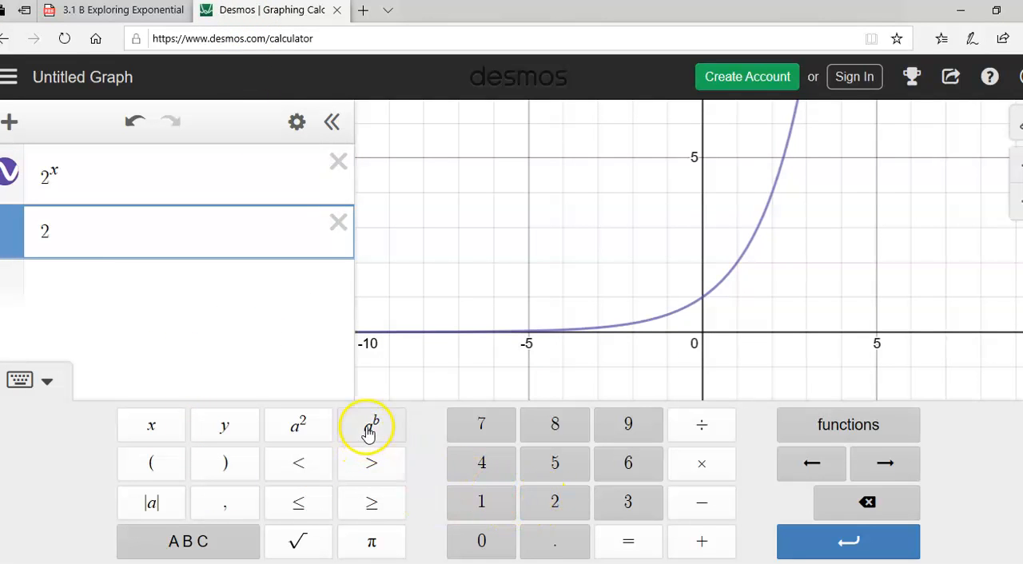
pyautogui.click(162, 439)
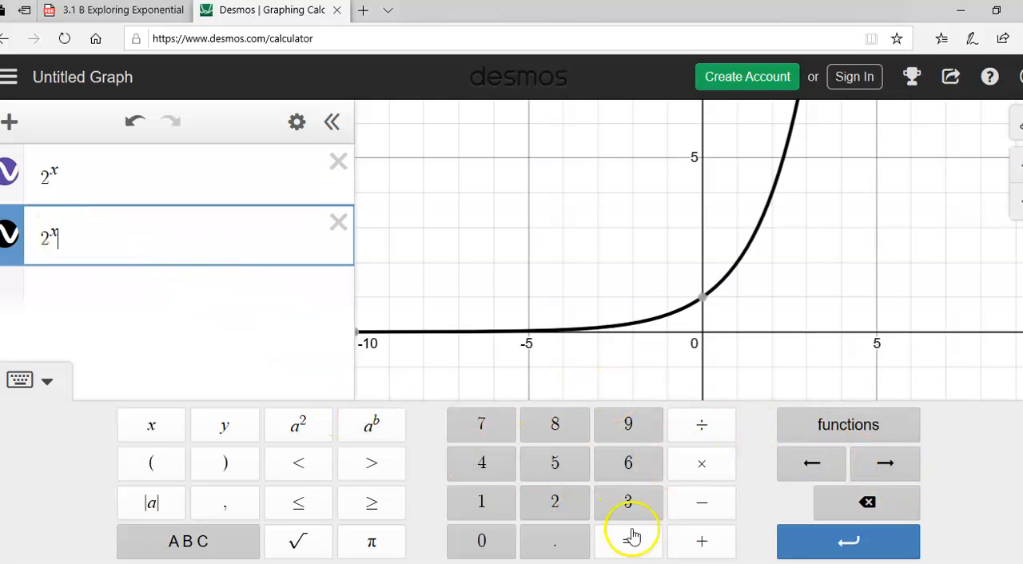
pyautogui.click(708, 542)
pyautogui.click(577, 474)
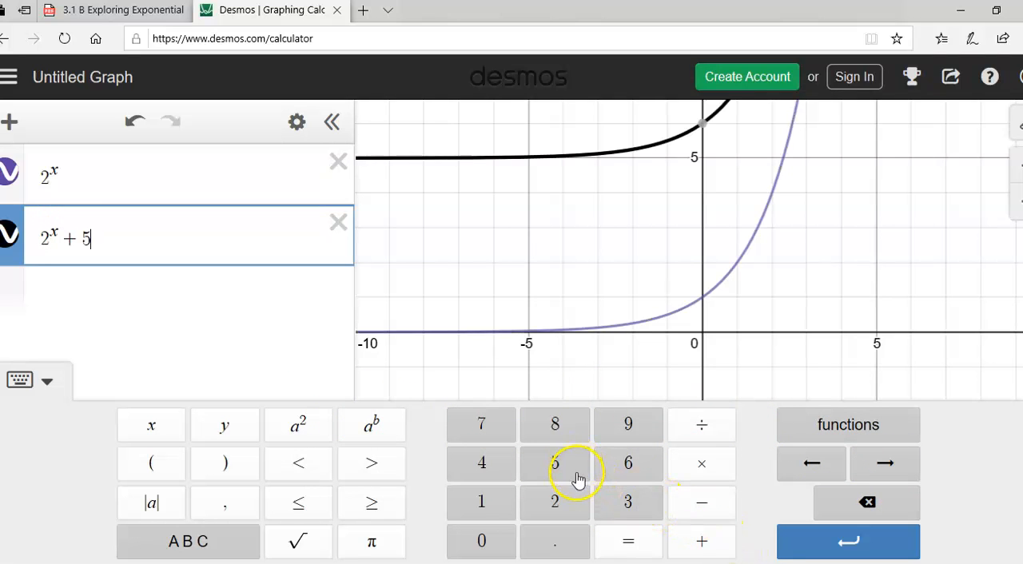
pyautogui.moveTo(802, 235); pyautogui.dragTo(896, 400)
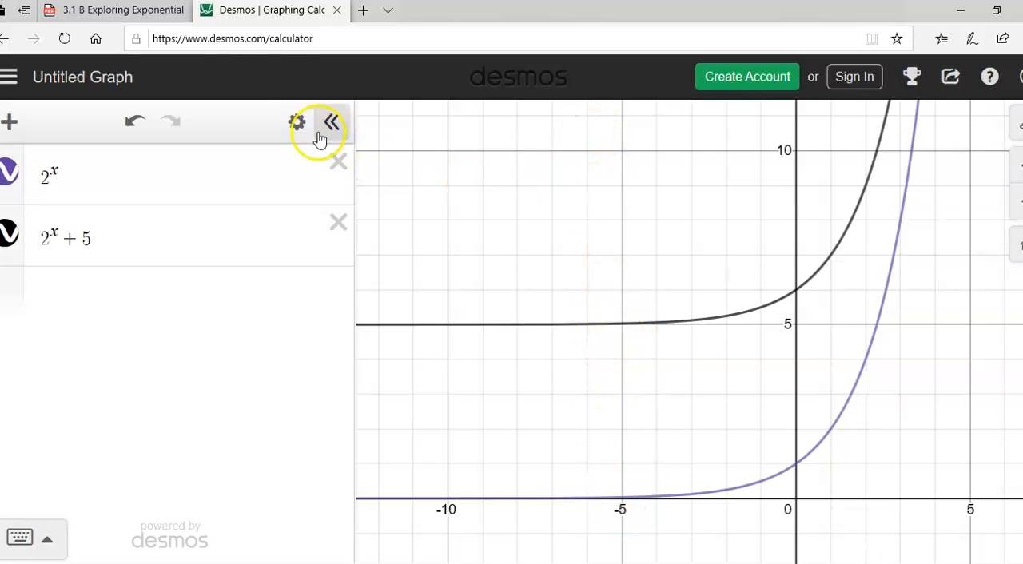
# - On the worksheet, handwrite row 7's domain (-∞,∞) and range (5,∞), and close the parenthesis of row 6's range
pyautogui.click(159, 17)
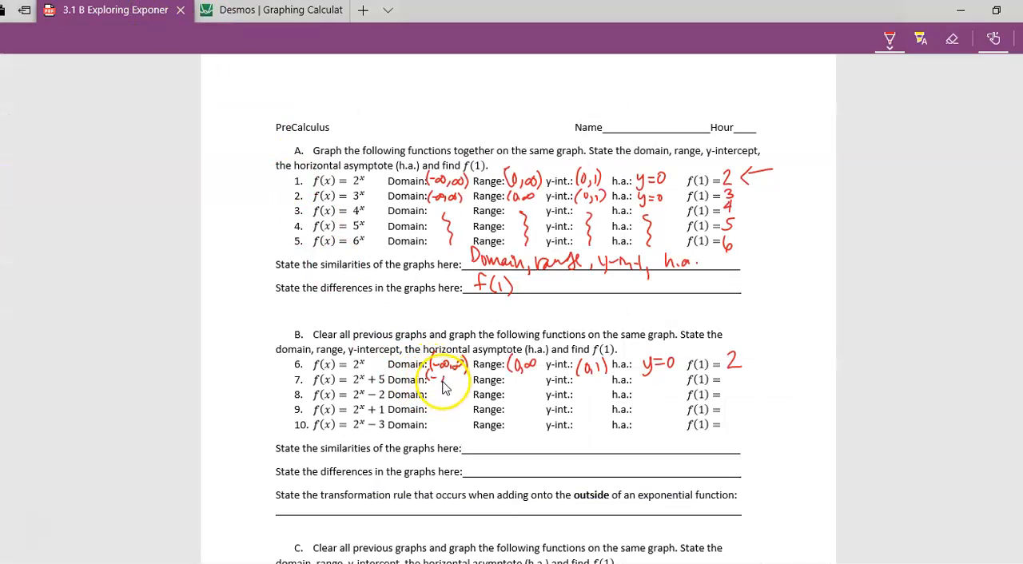
pyautogui.moveTo(460, 386); pyautogui.dragTo(468, 382)
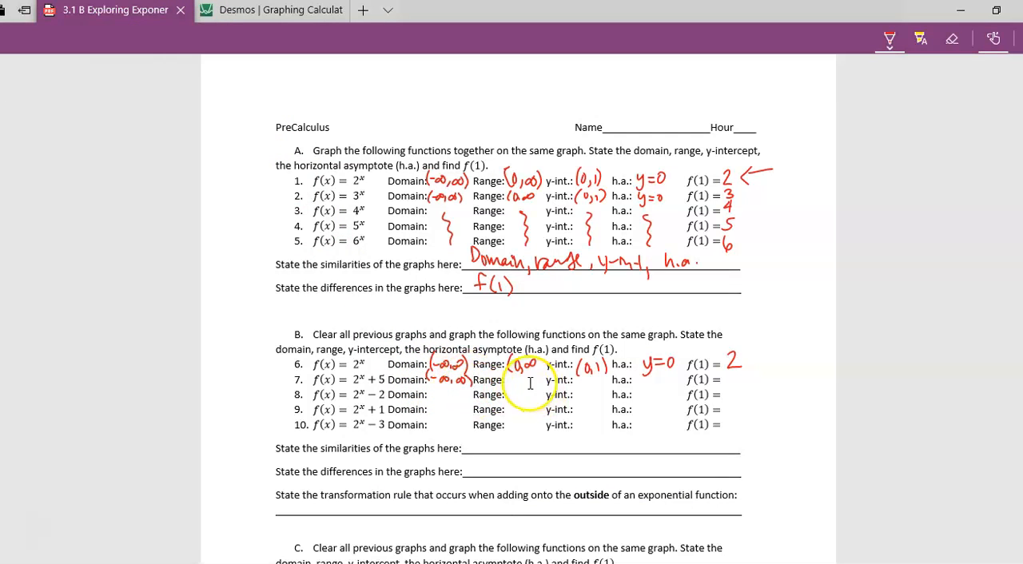
pyautogui.moveTo(539, 358)
pyautogui.mouseDown()
pyautogui.moveTo(511, 386)
pyautogui.moveTo(537, 380)
pyautogui.mouseUp()
pyautogui.moveTo(540, 376); pyautogui.dragTo(538, 391)
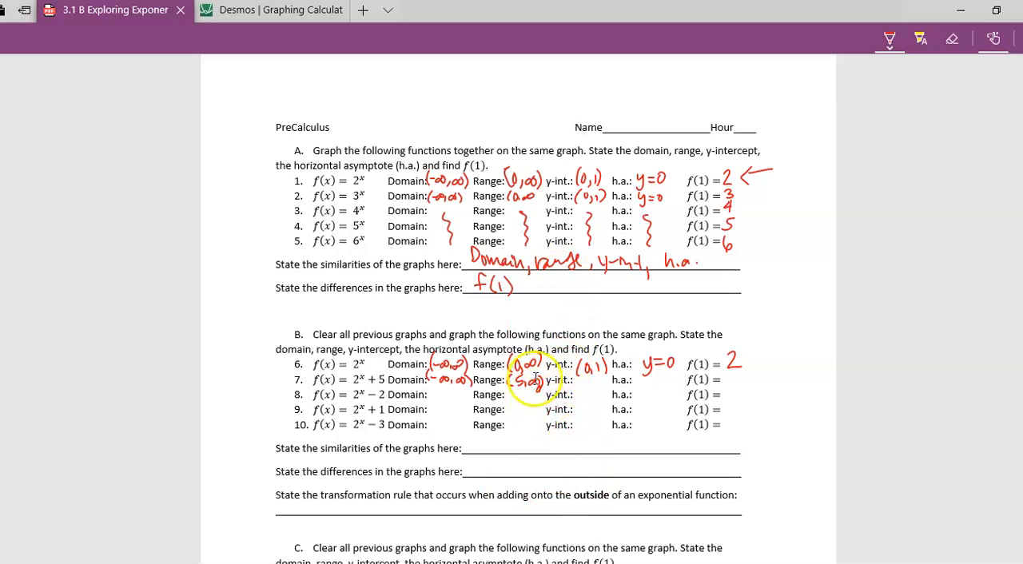
# - Inspect the y-intercept of 2^x + 5 in Desmos and handwrite (0,6) as row 7's y-intercept on the worksheet
pyautogui.click(283, 11)
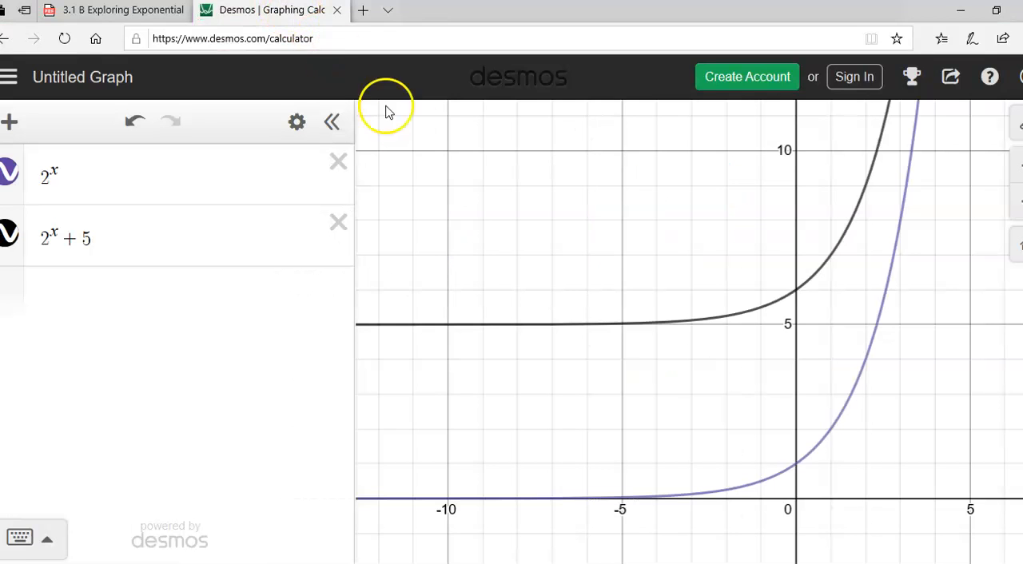
pyautogui.click(797, 292)
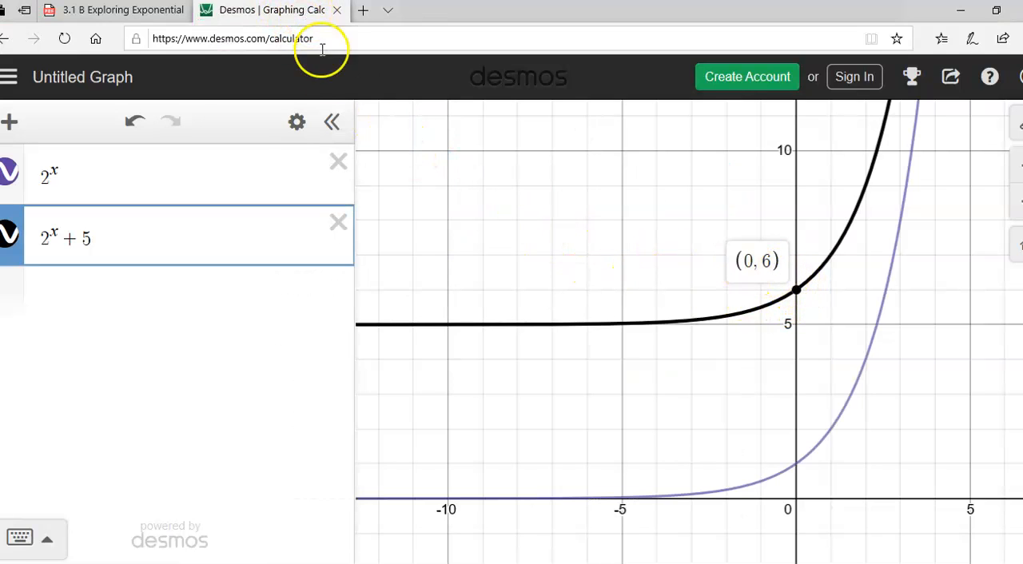
pyautogui.click(144, 14)
pyautogui.moveTo(577, 373)
pyautogui.mouseDown()
pyautogui.moveTo(576, 388)
pyautogui.moveTo(604, 386)
pyautogui.mouseUp()
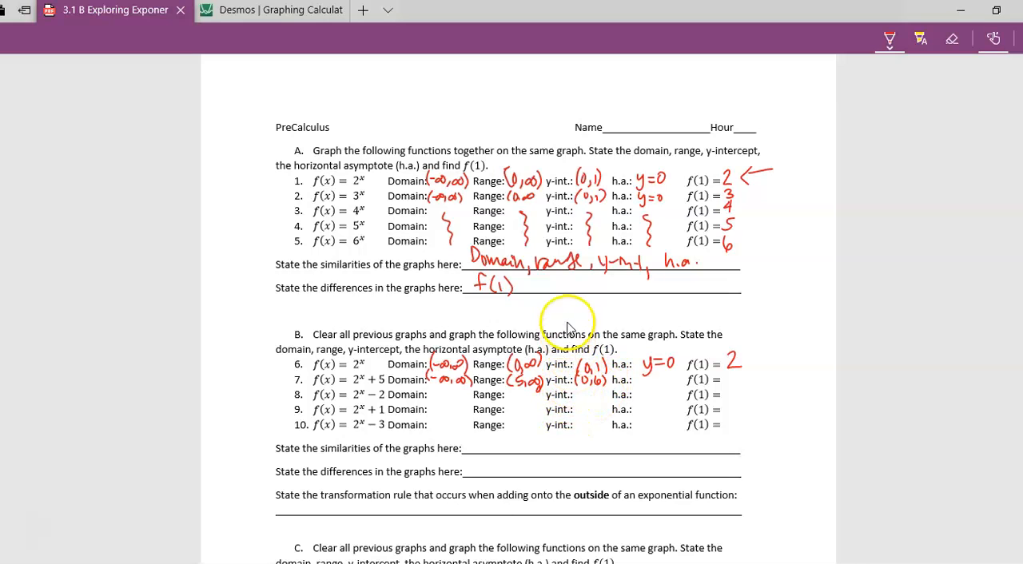
# - Handwrite the y-intercept working above section B as "x=0" and "2^0+5 = 1+5 = 6"
pyautogui.moveTo(561, 317); pyautogui.dragTo(590, 317)
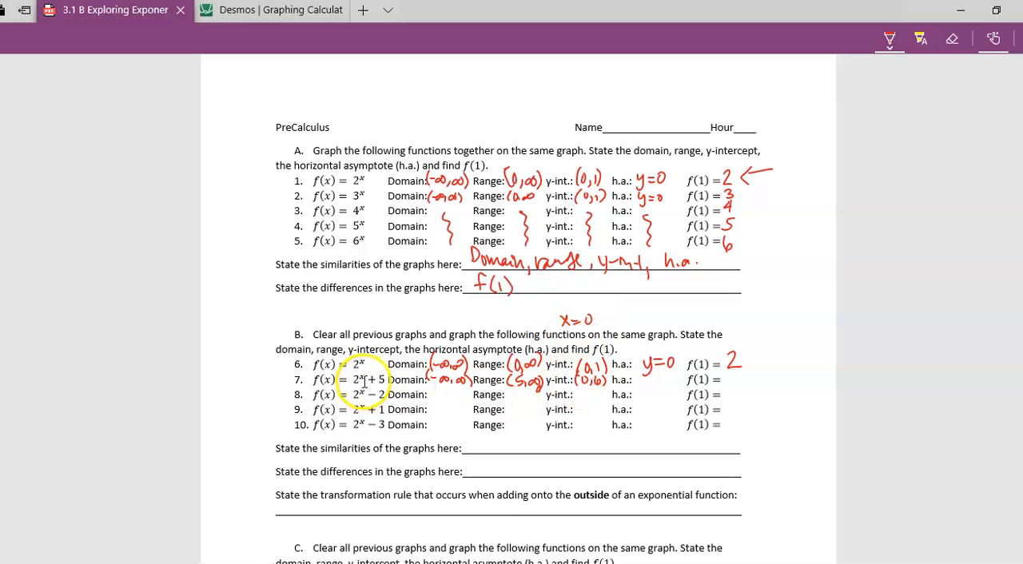
pyautogui.moveTo(362, 307)
pyautogui.mouseDown()
pyautogui.moveTo(372, 320)
pyautogui.moveTo(374, 308)
pyautogui.moveTo(392, 311)
pyautogui.mouseUp()
pyautogui.moveTo(386, 306)
pyautogui.mouseDown()
pyautogui.moveTo(387, 318)
pyautogui.moveTo(405, 305)
pyautogui.mouseUp()
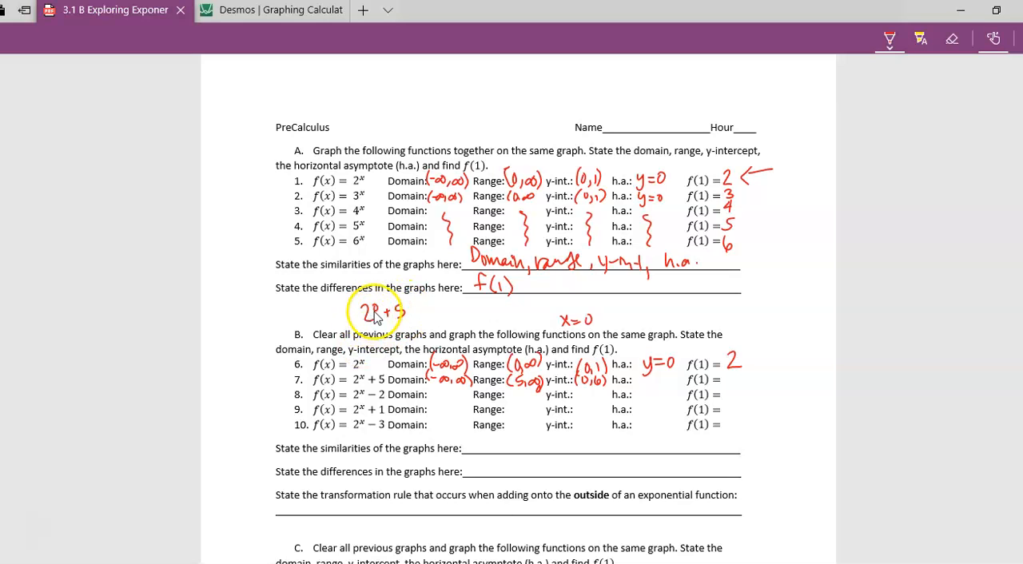
pyautogui.moveTo(419, 310); pyautogui.dragTo(430, 309)
pyautogui.moveTo(420, 317); pyautogui.dragTo(432, 315)
pyautogui.moveTo(439, 307); pyautogui.dragTo(445, 319)
pyautogui.moveTo(454, 307); pyautogui.dragTo(452, 320)
pyautogui.moveTo(453, 307); pyautogui.dragTo(474, 311)
pyautogui.moveTo(468, 317); pyautogui.dragTo(489, 320)
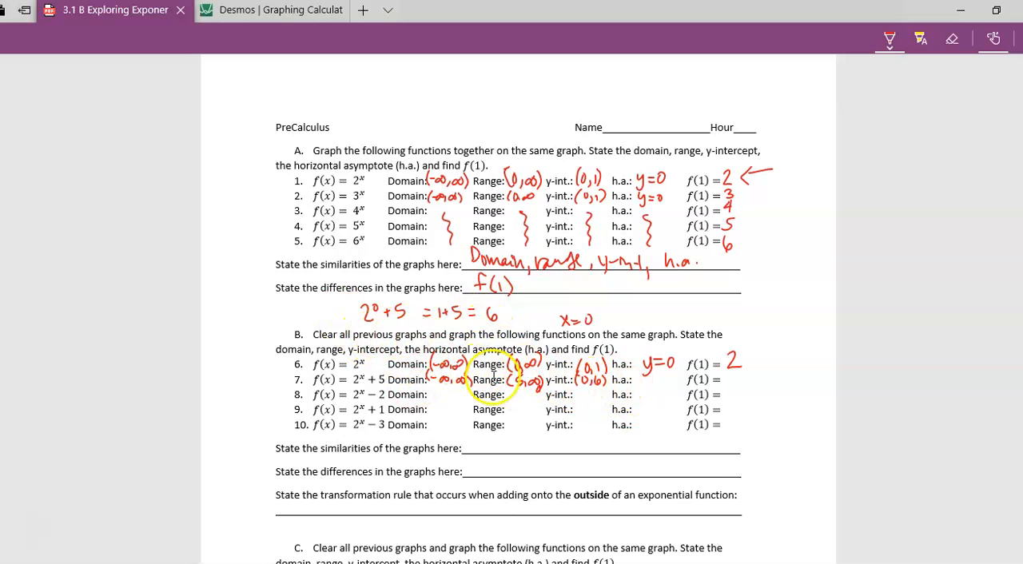
# - Complete row 7 with h.a. y=5 and f(1)=7, handwriting the working "2^1+5=7" in the margin beside section B
pyautogui.moveTo(636, 380); pyautogui.dragTo(660, 386)
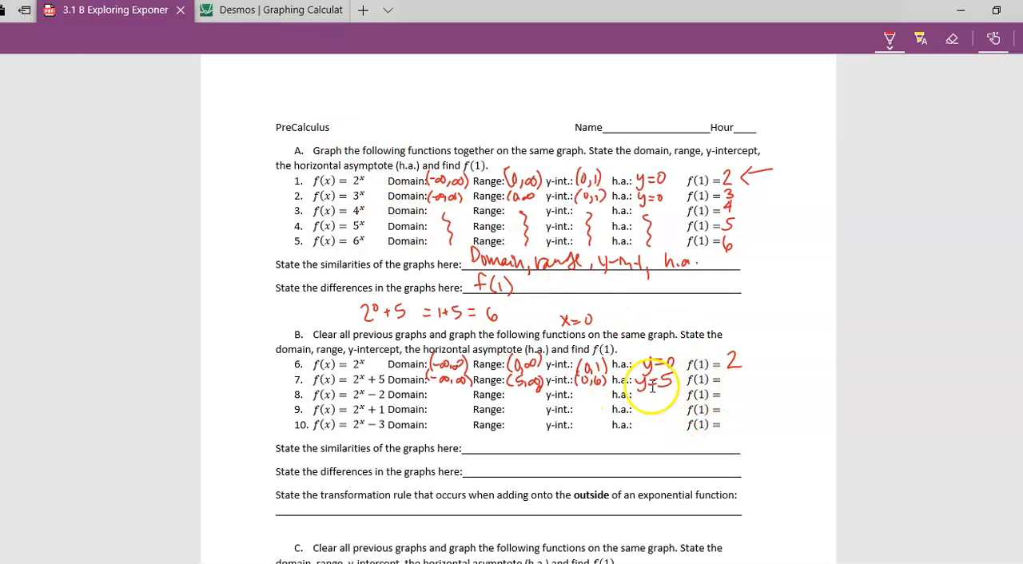
pyautogui.moveTo(773, 350)
pyautogui.mouseDown()
pyautogui.moveTo(782, 353)
pyautogui.moveTo(789, 336)
pyautogui.moveTo(827, 351)
pyautogui.mouseUp()
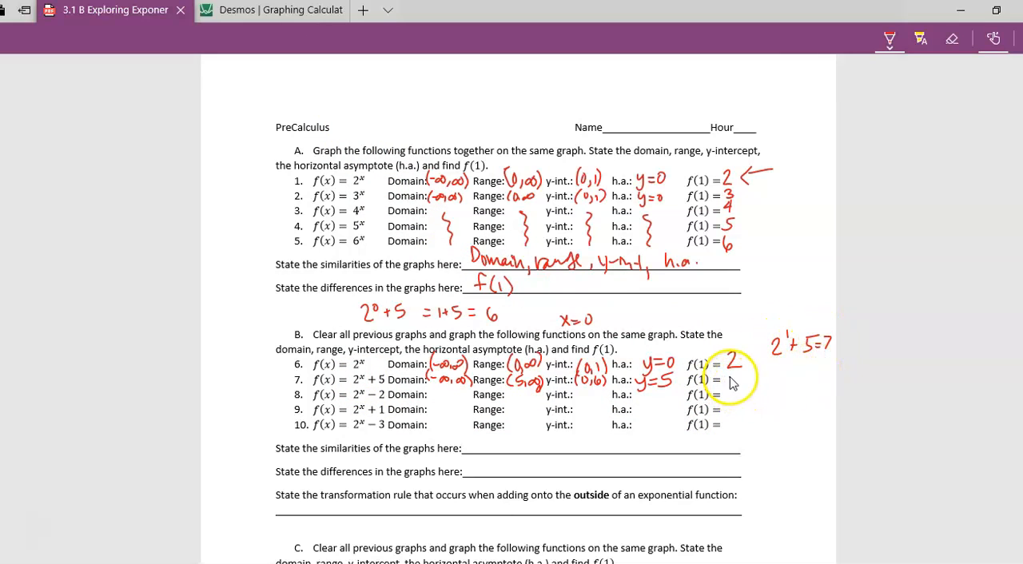
pyautogui.moveTo(728, 378); pyautogui.dragTo(734, 390)
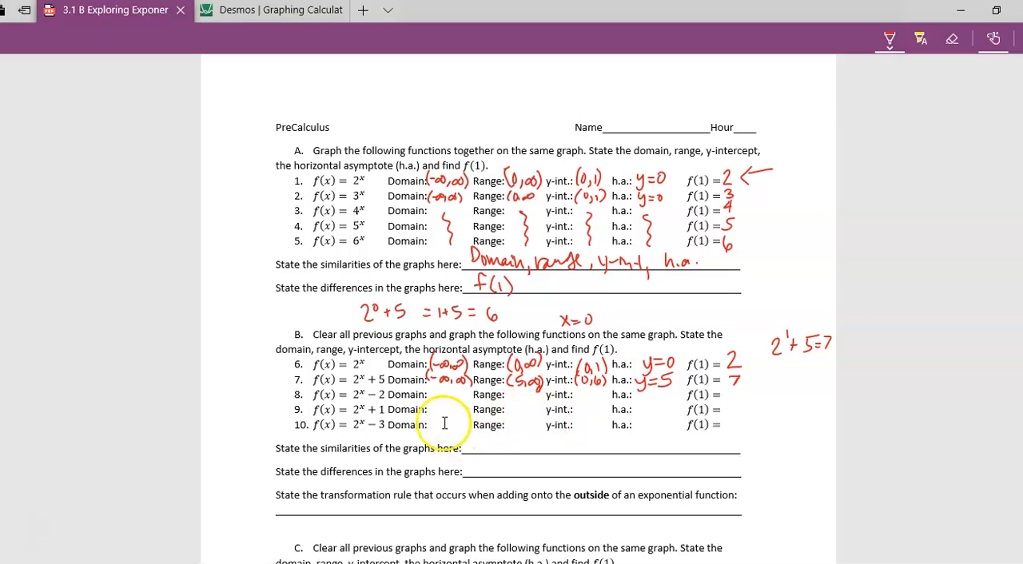
# - In Desmos, add 2^x - 2 as a third expression and bring all three curves into view
pyautogui.click(276, 12)
pyautogui.click(112, 299)
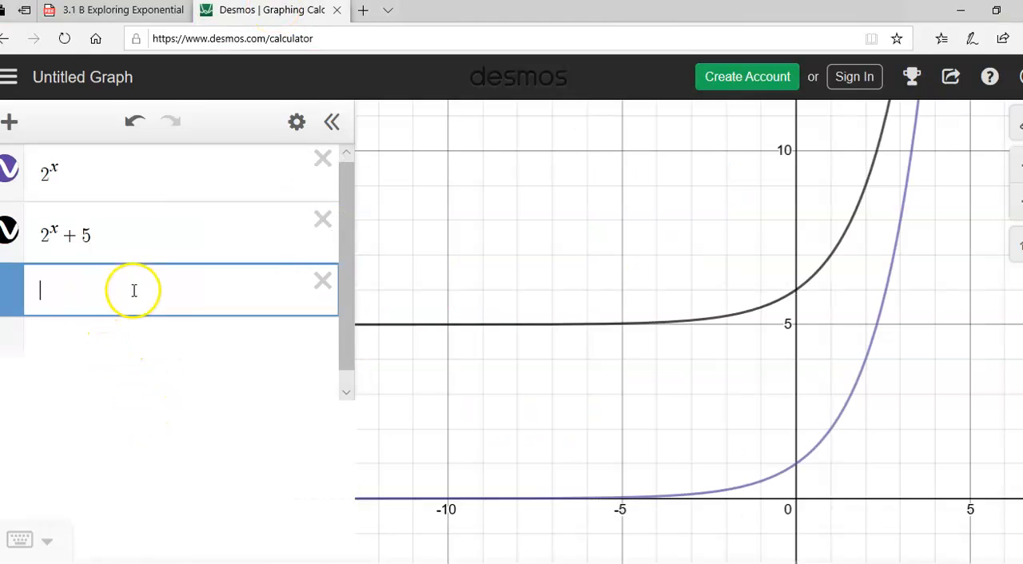
pyautogui.click(557, 502)
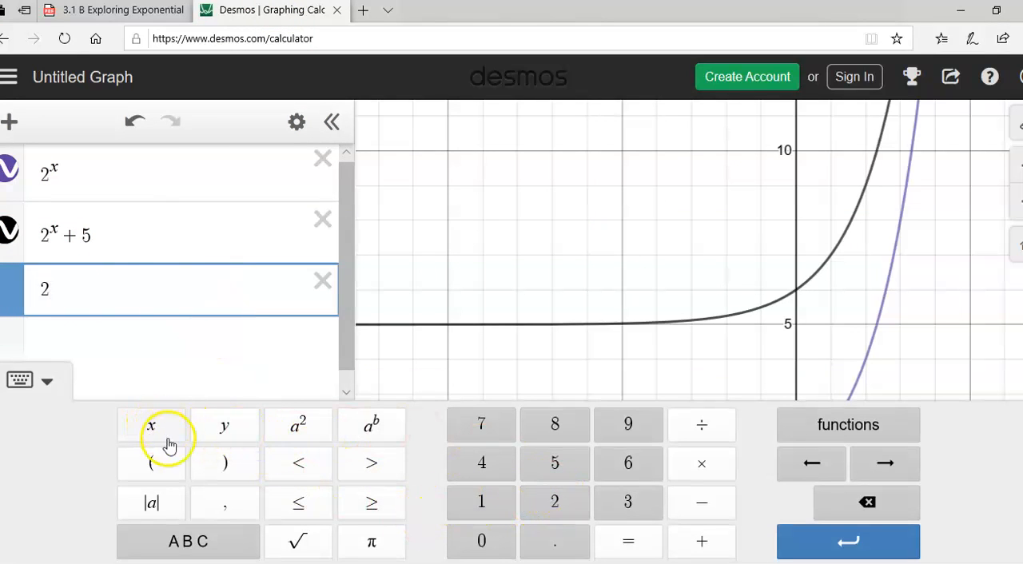
pyautogui.click(366, 423)
pyautogui.click(156, 428)
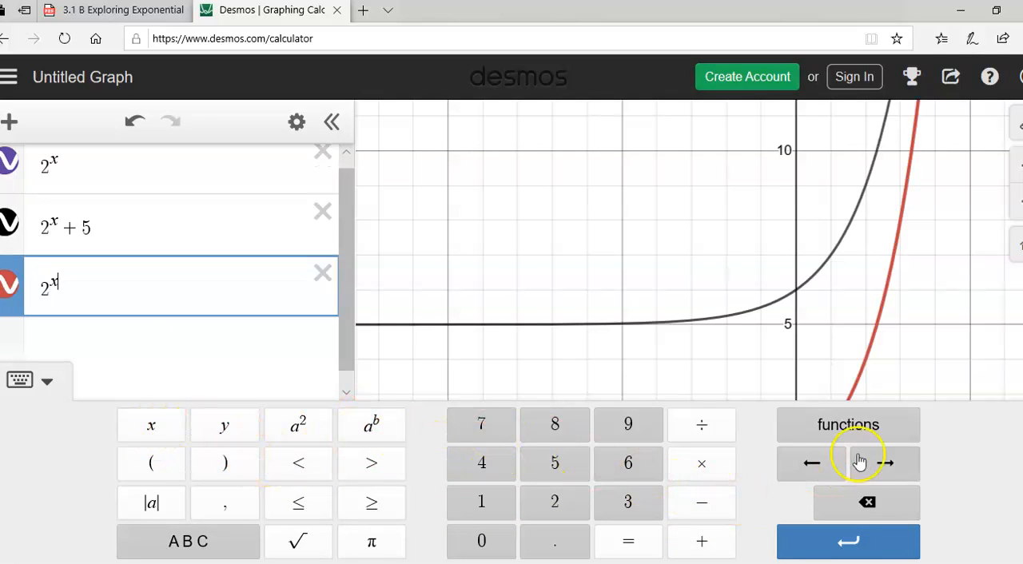
pyautogui.click(889, 468)
pyautogui.click(701, 503)
pyautogui.click(575, 501)
pyautogui.click(712, 331)
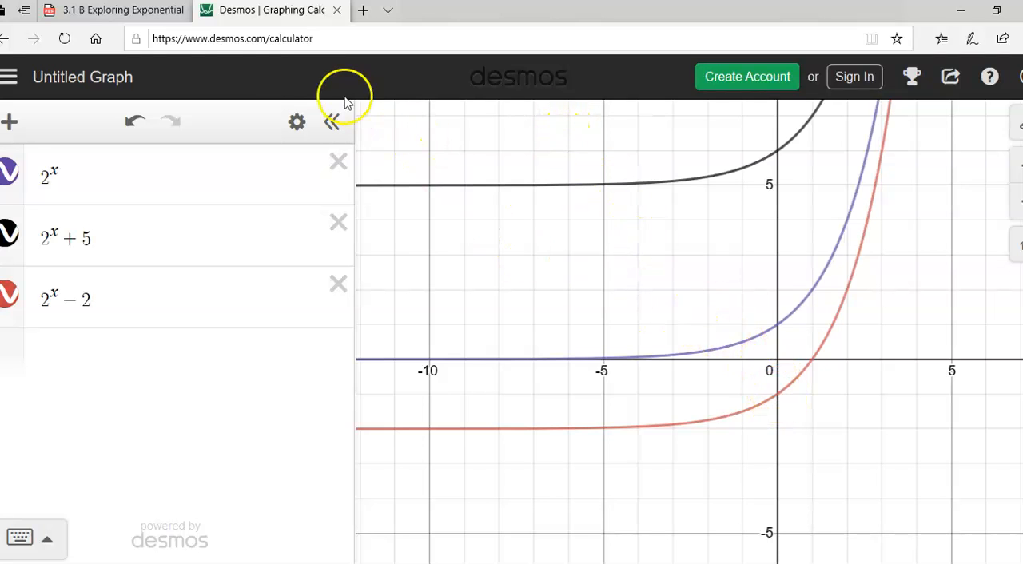
# - Handwrite worksheet row 8 as domain (-∞,∞), range (-2,∞), y-int (0,-1), h.a. y=-2 and f(1)=0
pyautogui.click(138, 19)
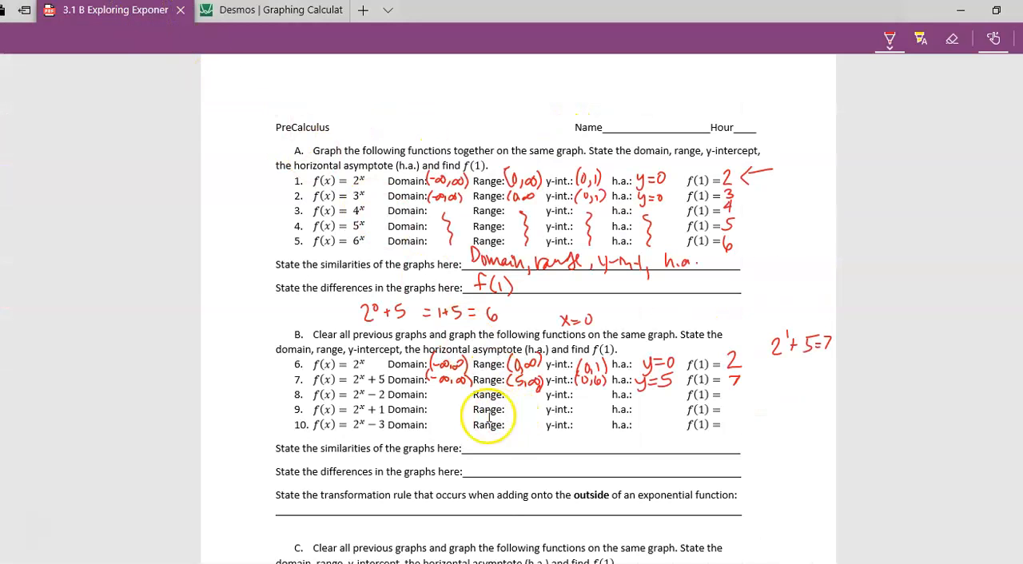
pyautogui.moveTo(432, 388)
pyautogui.mouseDown()
pyautogui.moveTo(429, 401)
pyautogui.moveTo(453, 396)
pyautogui.mouseUp()
pyautogui.moveTo(456, 395); pyautogui.dragTo(601, 399)
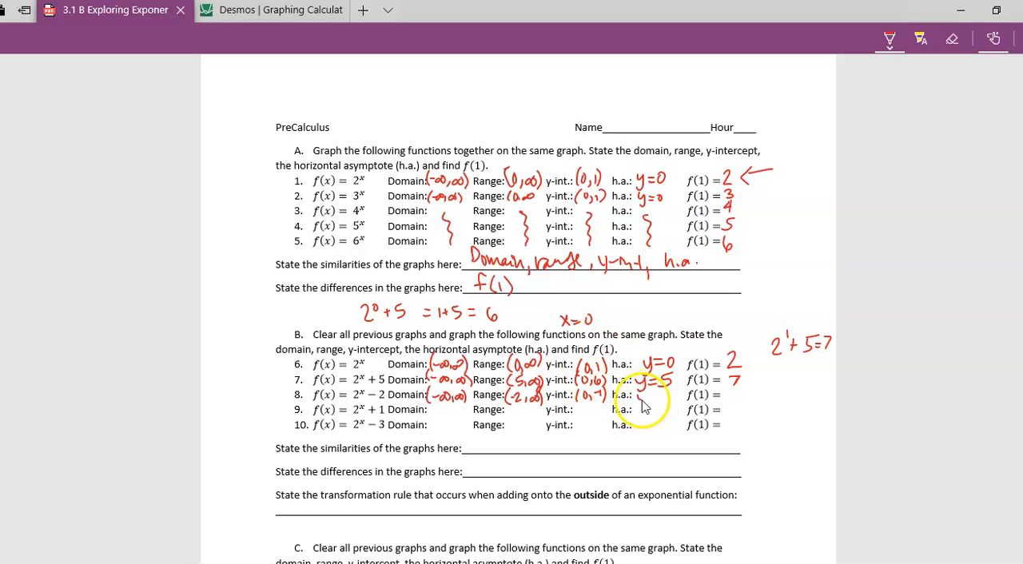
pyautogui.moveTo(657, 397); pyautogui.dragTo(677, 402)
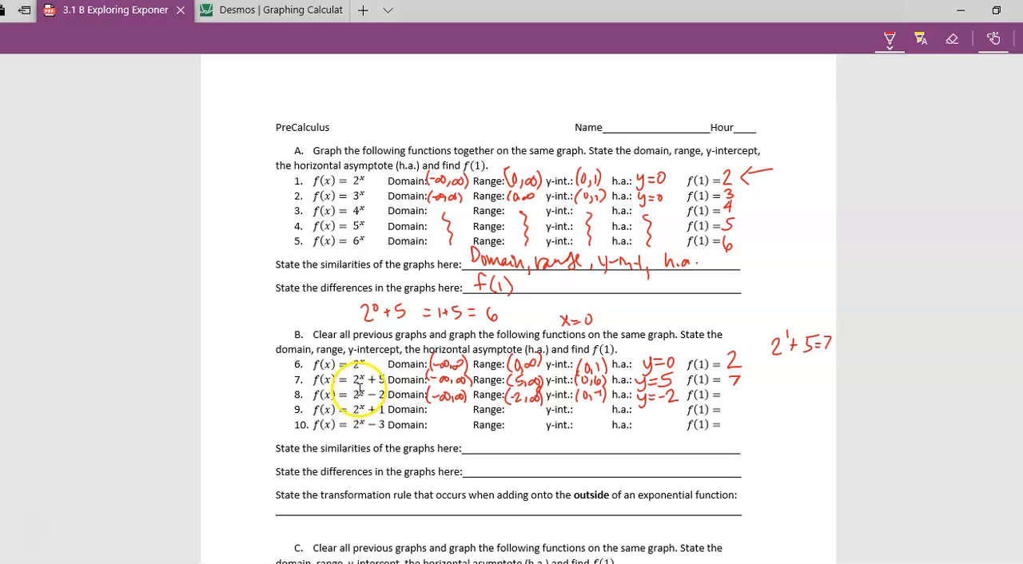
pyautogui.moveTo(733, 388); pyautogui.dragTo(736, 397)
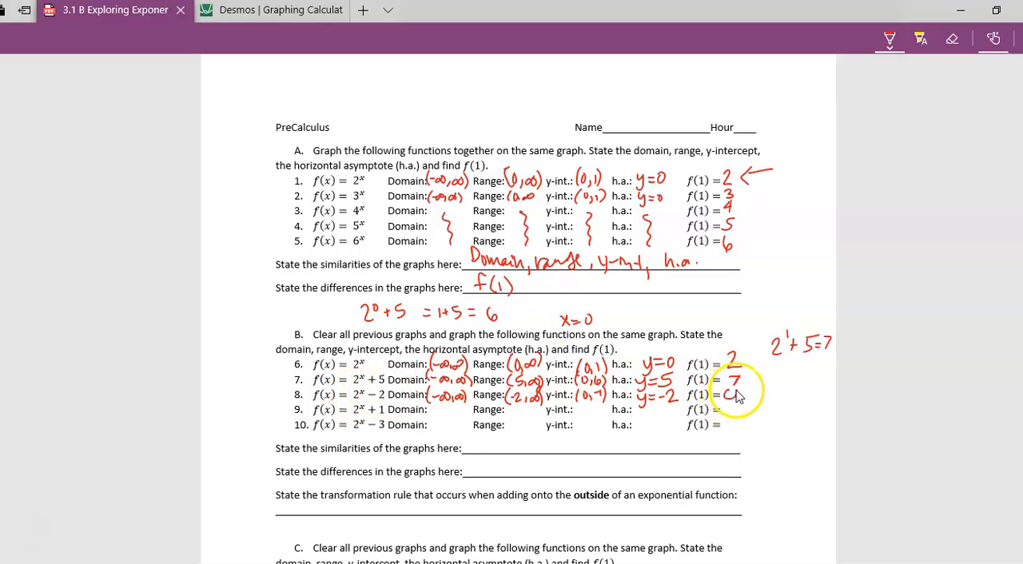
# - Check the point at x = 1 on the 2^x - 2 curve in Desmos, and return to the worksheet
pyautogui.click(318, 9)
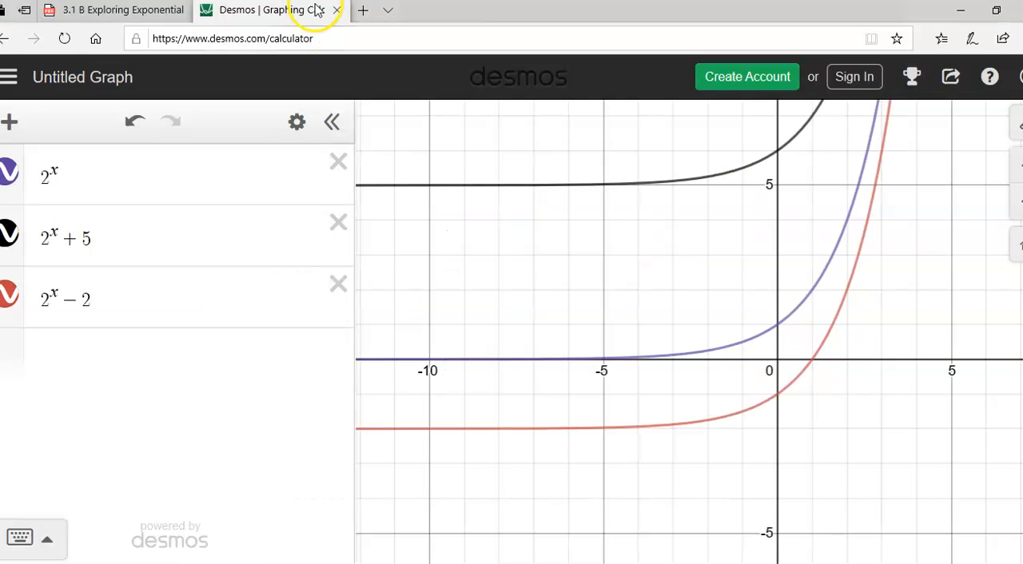
pyautogui.click(815, 362)
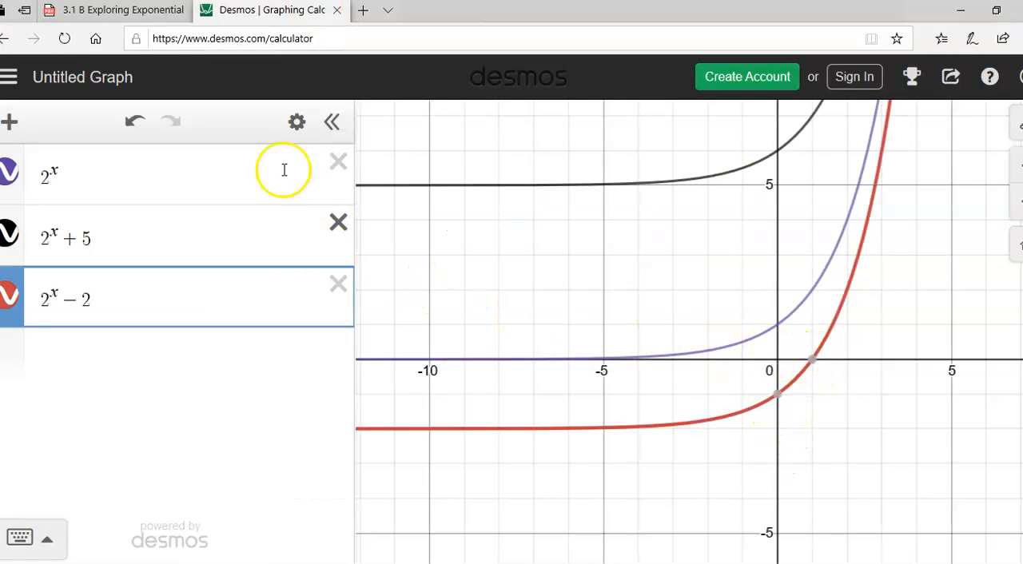
pyautogui.click(118, 11)
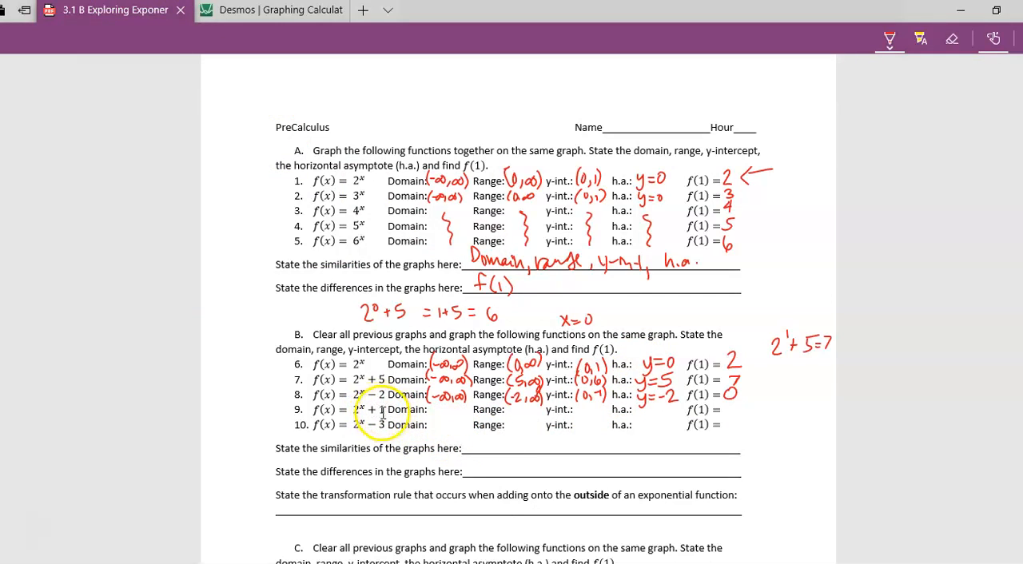
# - Handwrite row 9 of section B with domain (-∞,∞), range (1,∞) and y-int (0,2)
pyautogui.moveTo(434, 403)
pyautogui.mouseDown()
pyautogui.moveTo(430, 417)
pyautogui.moveTo(440, 412)
pyautogui.mouseUp()
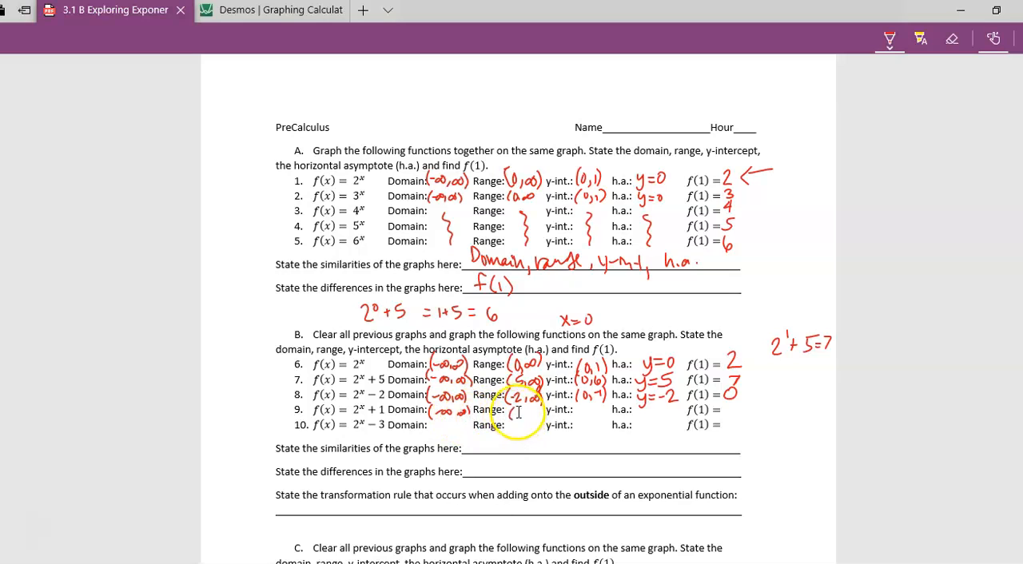
pyautogui.moveTo(534, 413); pyautogui.dragTo(542, 417)
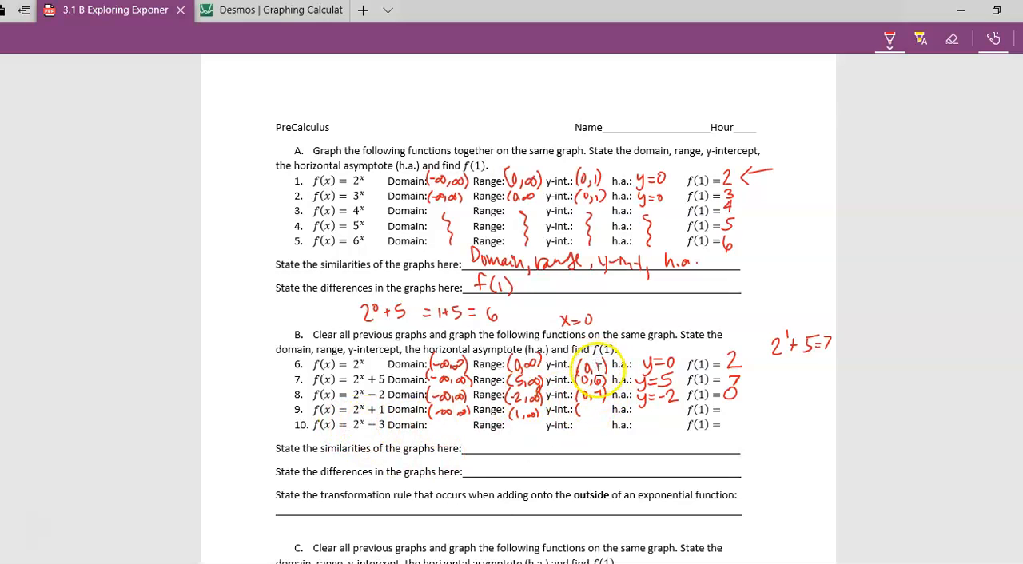
pyautogui.moveTo(598, 416); pyautogui.dragTo(603, 415)
pyautogui.moveTo(604, 404); pyautogui.dragTo(604, 416)
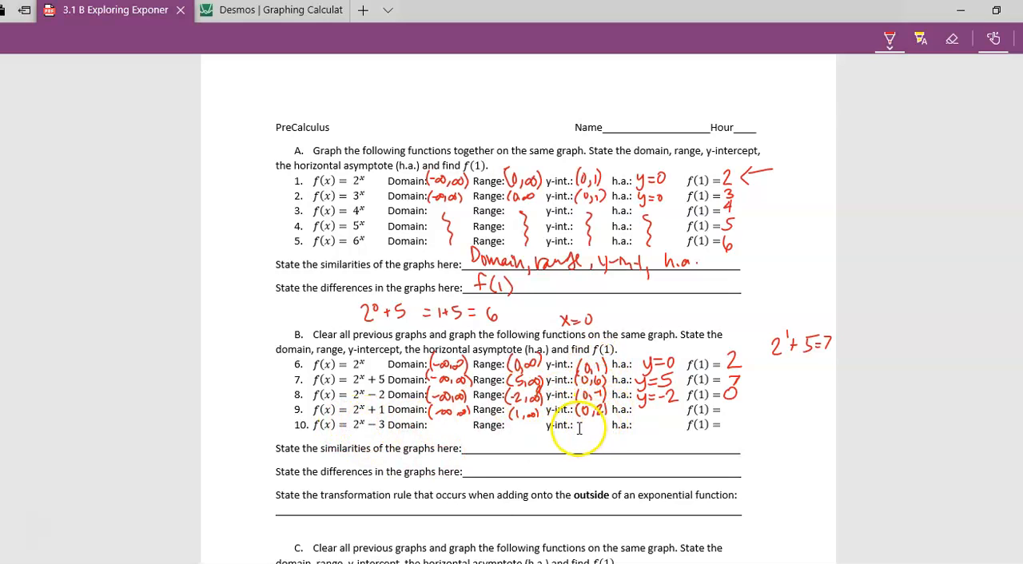
# - In Desmos, add 2^x + 1 as a fourth expression and check where its curve crosses the y-axis
pyautogui.click(271, 10)
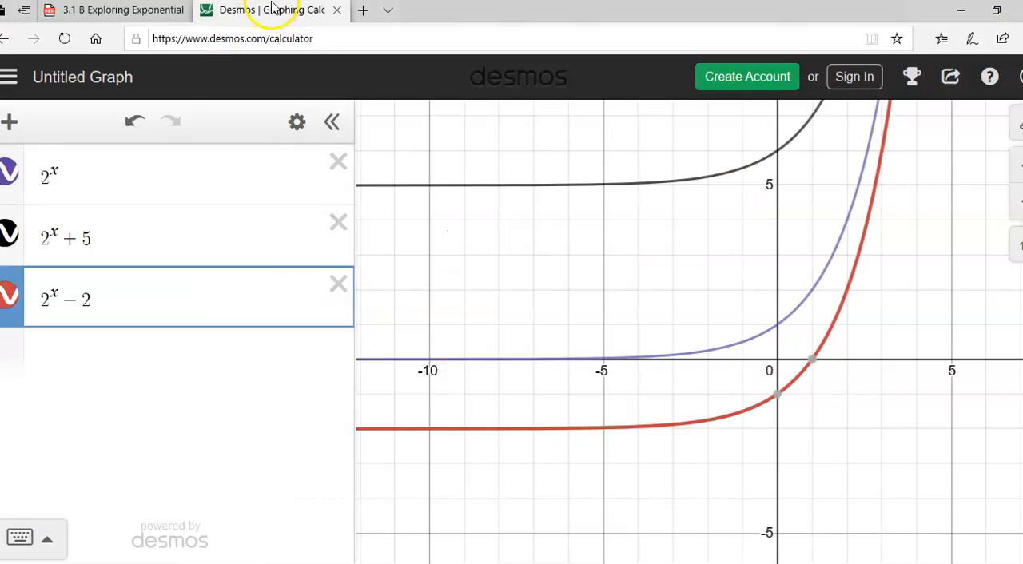
pyautogui.click(115, 356)
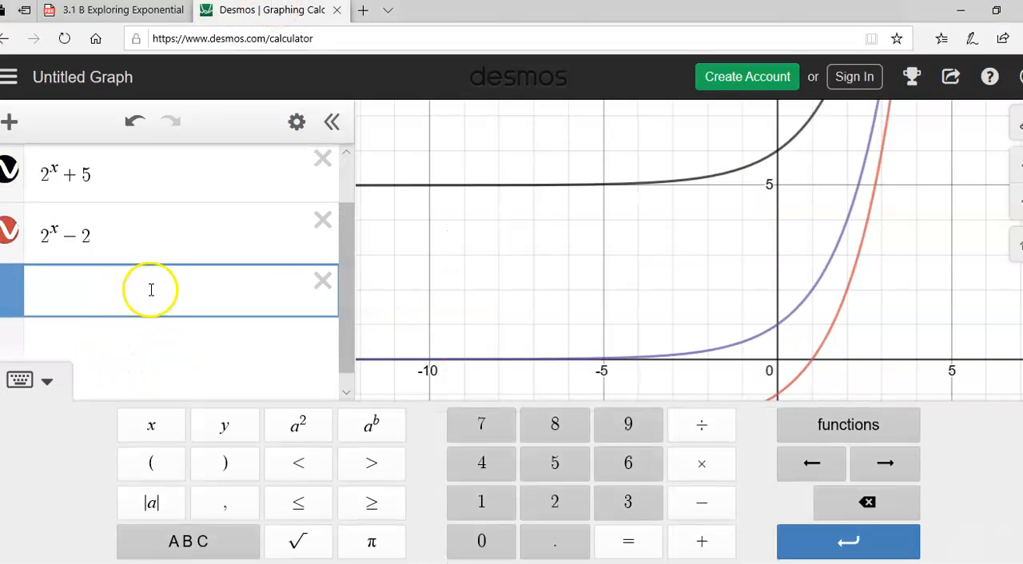
pyautogui.click(543, 501)
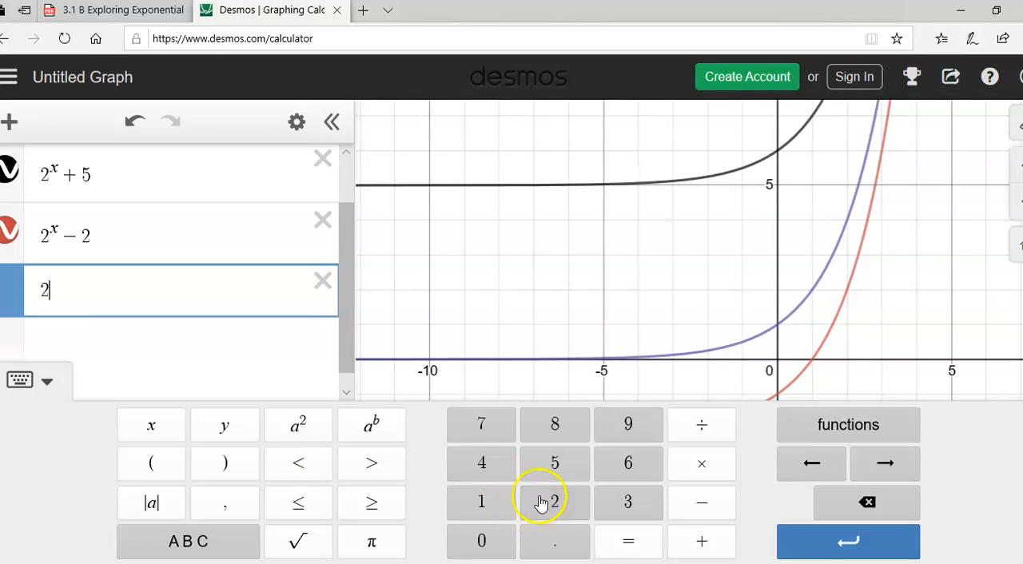
pyautogui.click(369, 430)
pyautogui.click(154, 426)
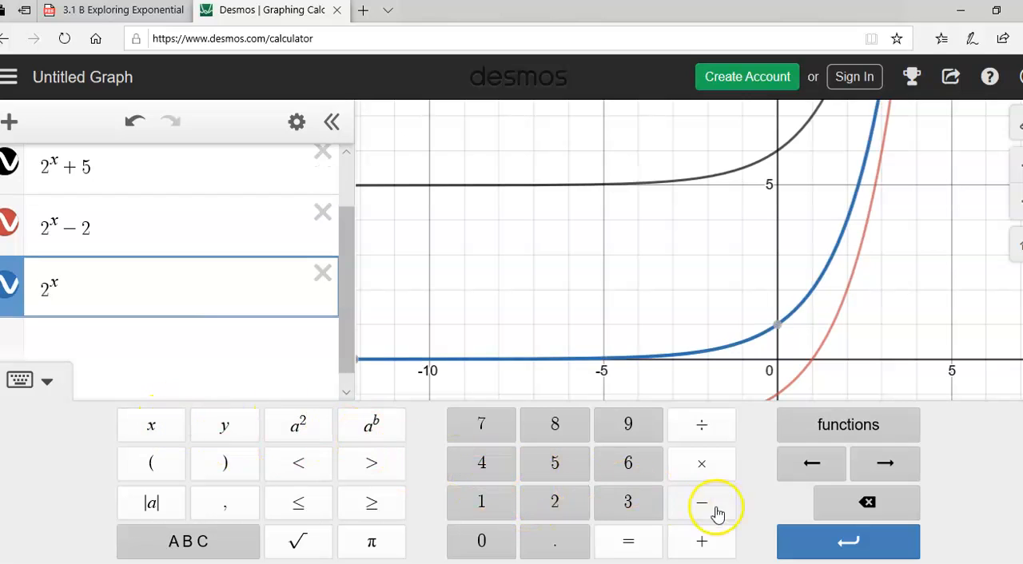
pyautogui.click(886, 468)
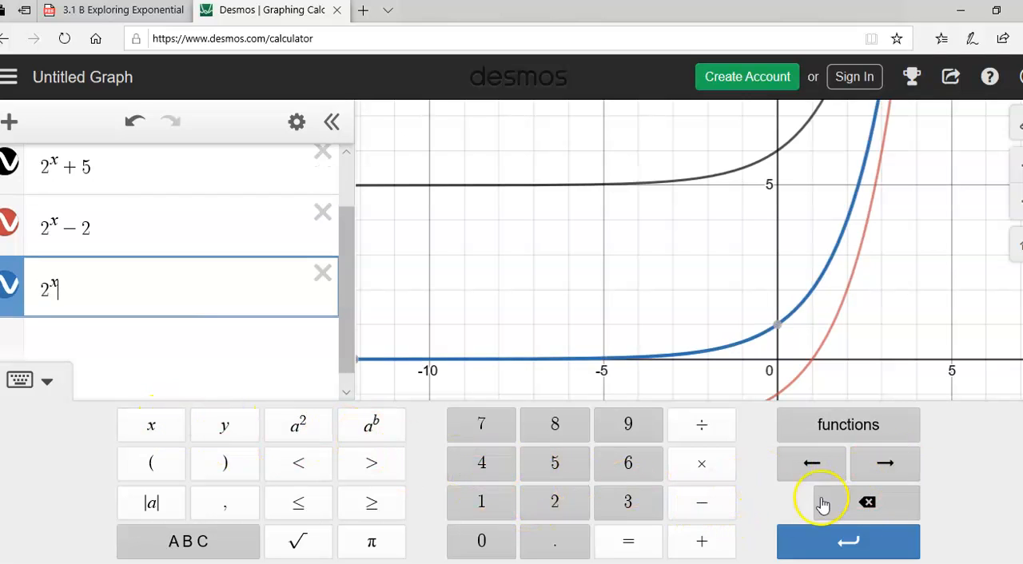
pyautogui.click(701, 541)
pyautogui.click(489, 500)
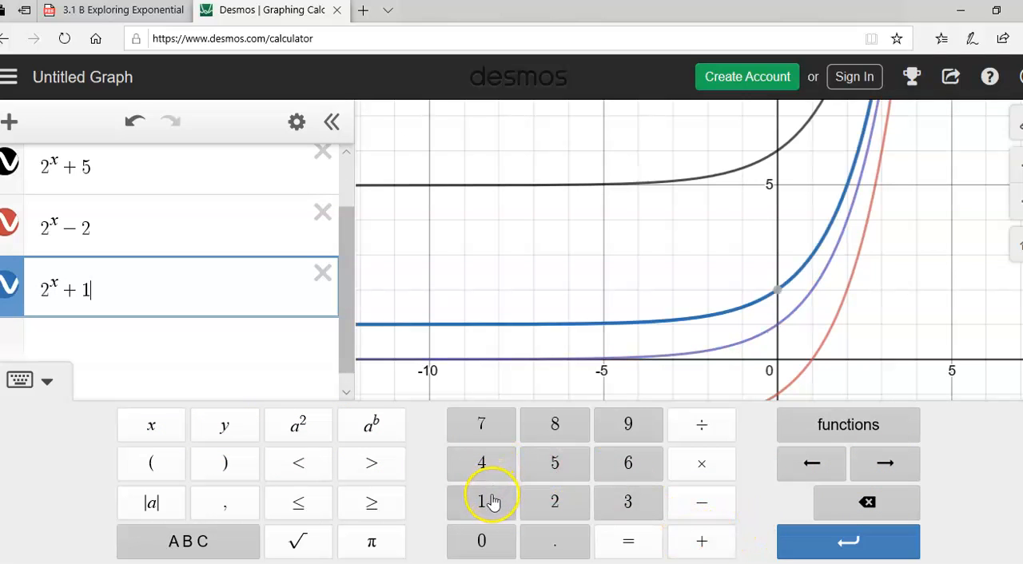
pyautogui.moveTo(775, 296)
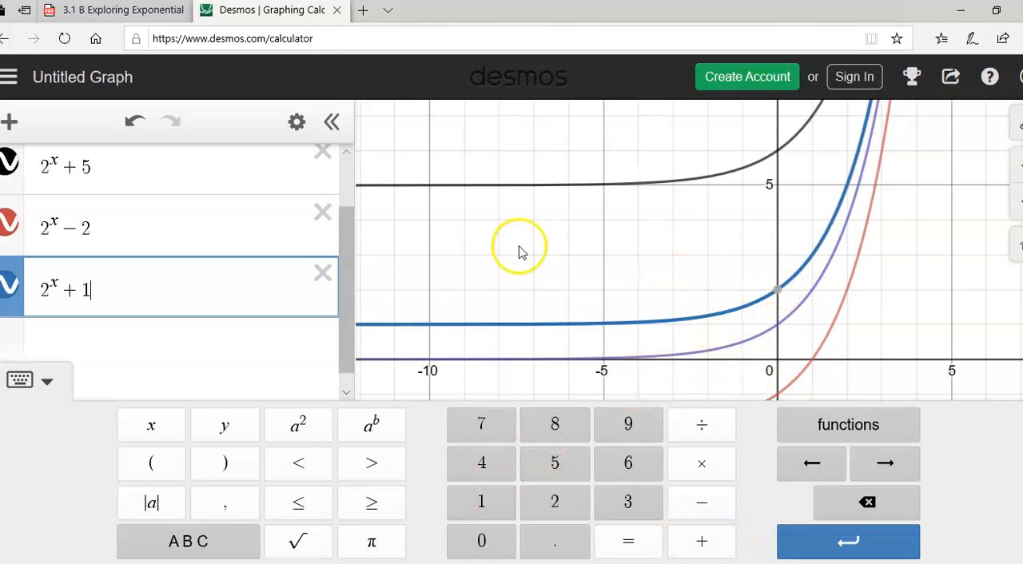
# - Return to the worksheet and complete row 9 with h.a. y=1 and f(1)=3
pyautogui.click(140, 15)
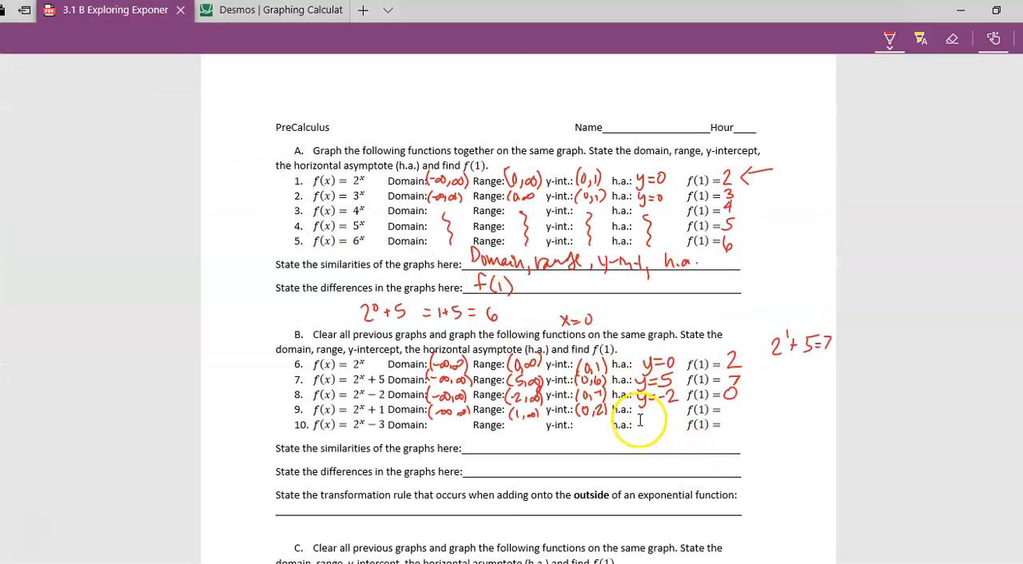
pyautogui.moveTo(646, 411); pyautogui.dragTo(657, 418)
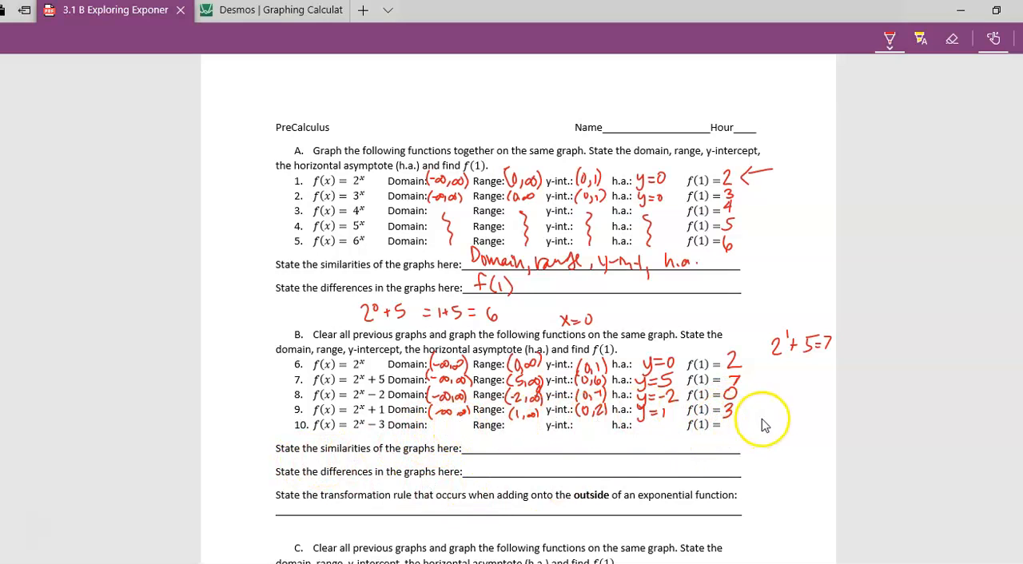
# - Handwrite "domain" as section B's similarities and "range, y-int, h.a., f(1)" as its differences
pyautogui.moveTo(476, 444)
pyautogui.mouseDown()
pyautogui.moveTo(472, 453)
pyautogui.moveTo(491, 462)
pyautogui.moveTo(560, 445)
pyautogui.mouseUp()
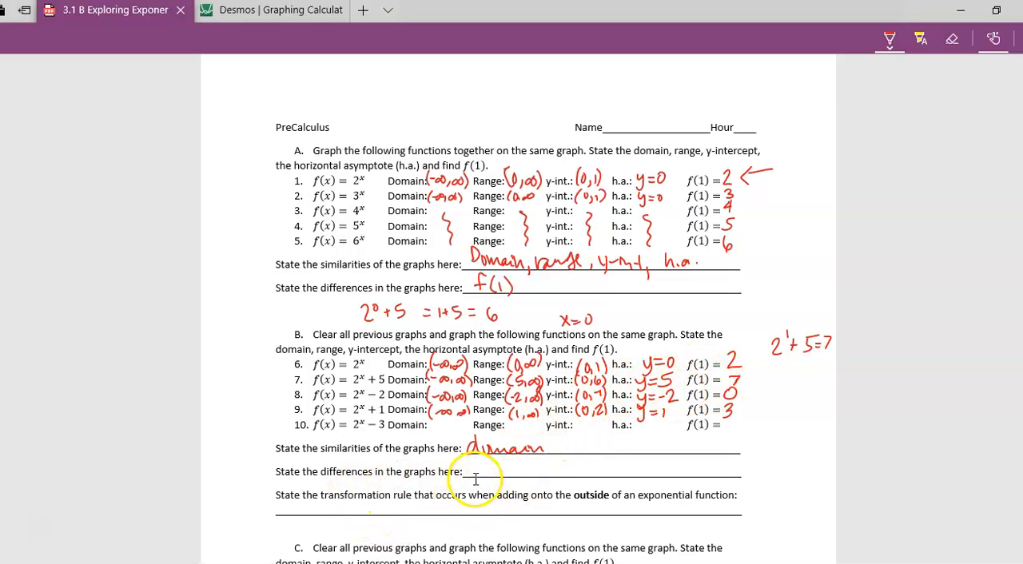
pyautogui.moveTo(474, 477)
pyautogui.mouseDown()
pyautogui.moveTo(591, 477)
pyautogui.moveTo(594, 469)
pyautogui.moveTo(707, 480)
pyautogui.mouseUp()
pyautogui.moveTo(714, 461); pyautogui.dragTo(716, 482)
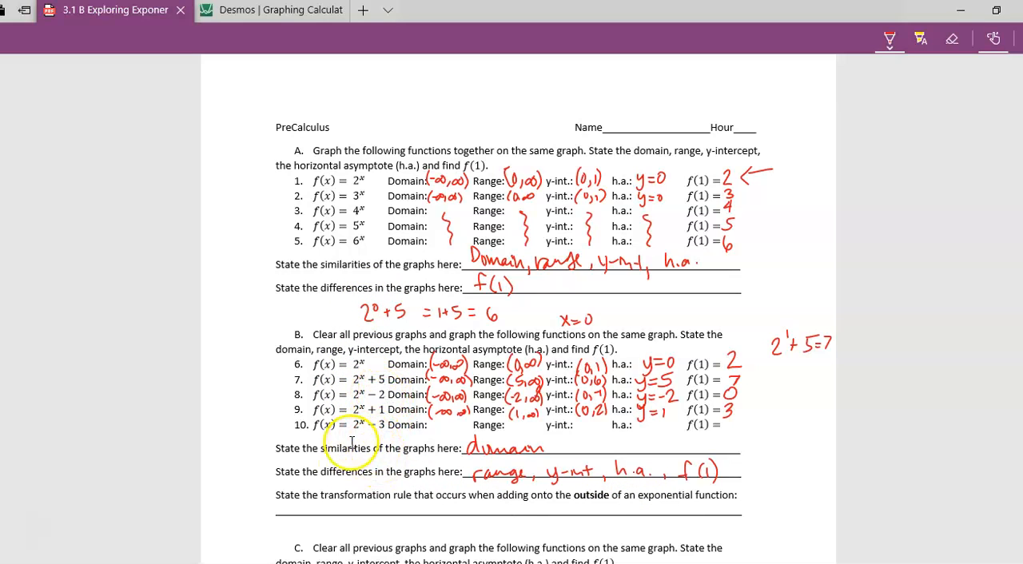
# - Handwrite section B's transformation rule as "moves up or down with the number added or subtracted"
pyautogui.moveTo(286, 505)
pyautogui.mouseDown()
pyautogui.moveTo(295, 518)
pyautogui.moveTo(548, 505)
pyautogui.moveTo(516, 508)
pyautogui.moveTo(636, 506)
pyautogui.moveTo(714, 520)
pyautogui.moveTo(801, 505)
pyautogui.moveTo(813, 516)
pyautogui.mouseUp()
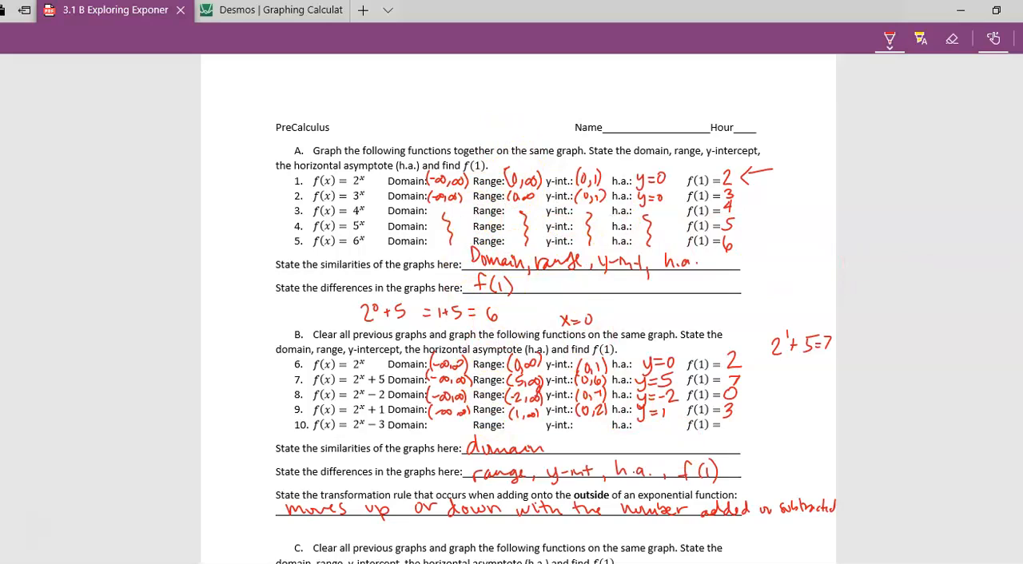
# - Look over the unfilled worksheet sections C, D and E, and return to the first page
pyautogui.scroll(-10, 1015, 408)
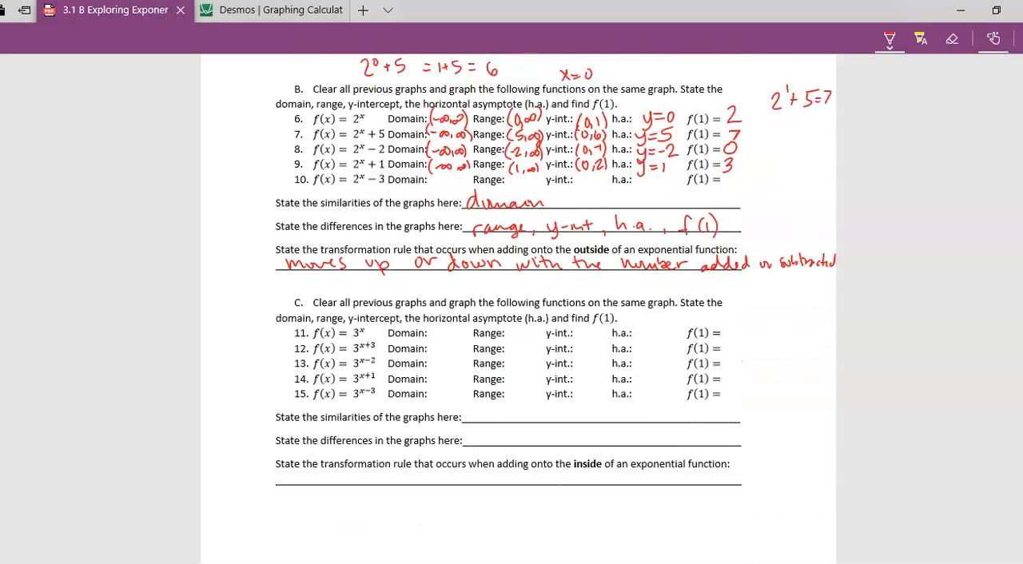
pyautogui.scroll(-2, 1014, 407)
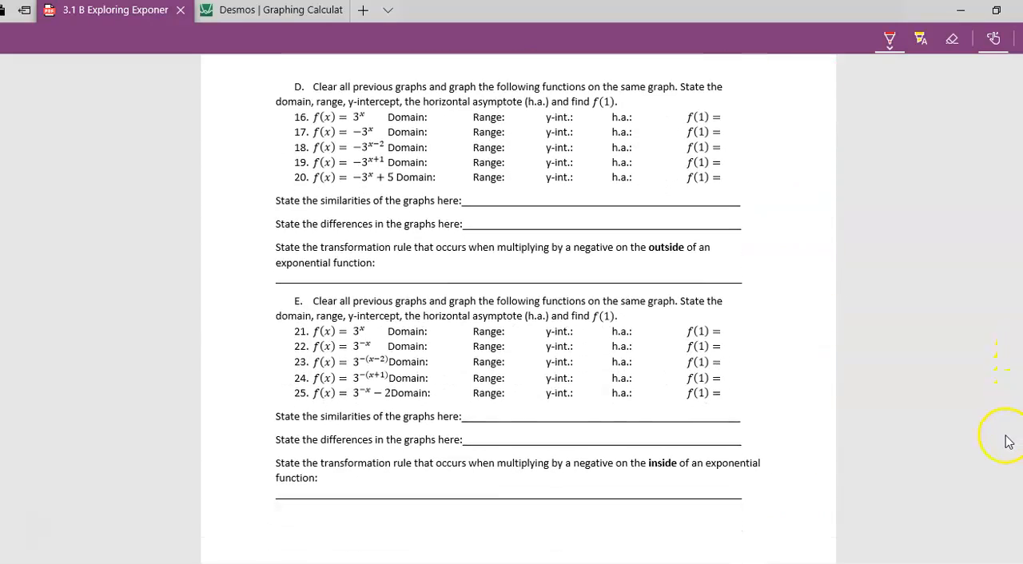
pyautogui.scroll(6, 518, 319)
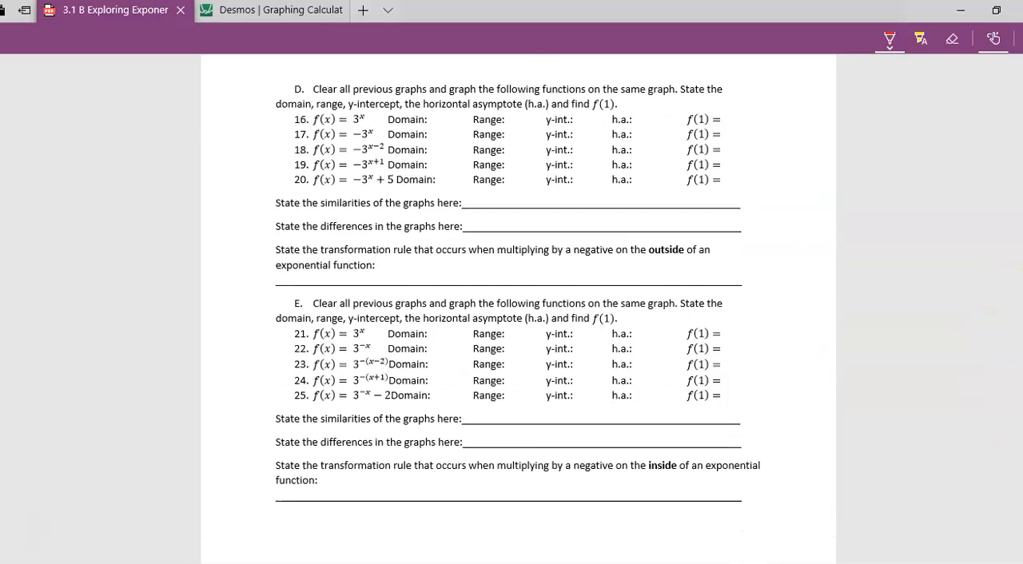
pyautogui.scroll(-7, 517, 320)
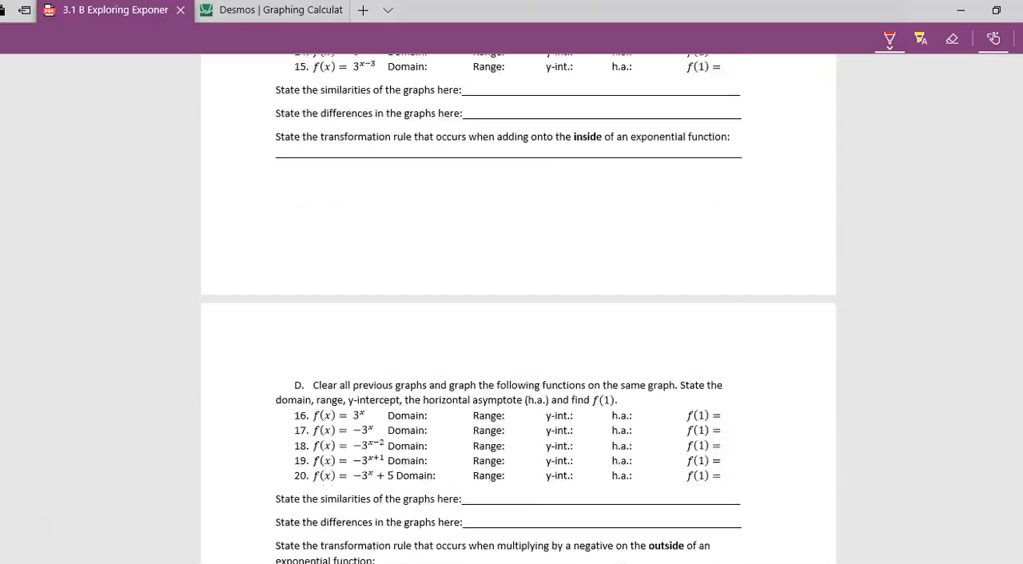
pyautogui.scroll(8, 518, 319)
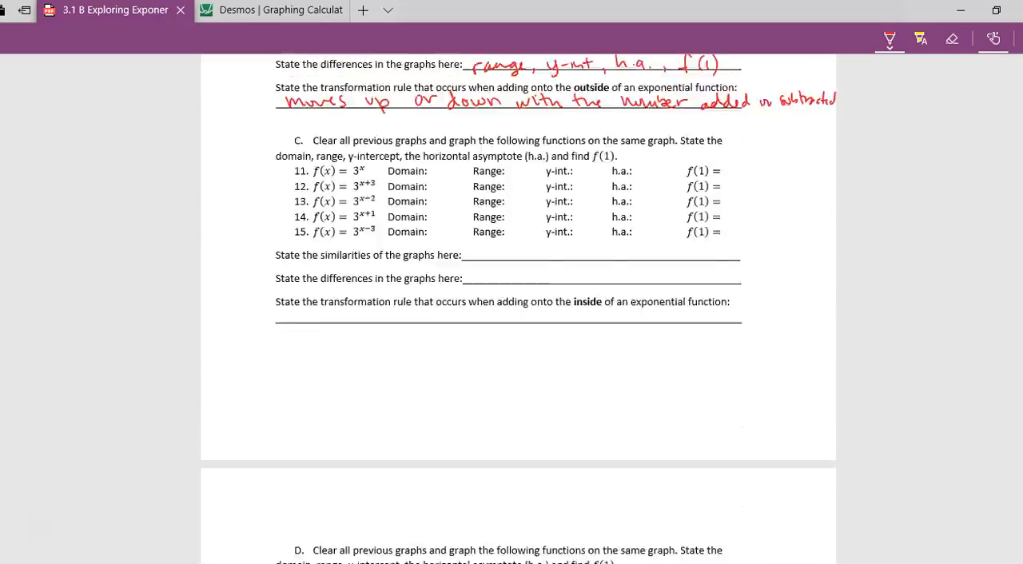
pyautogui.scroll(3, 1013, 258)
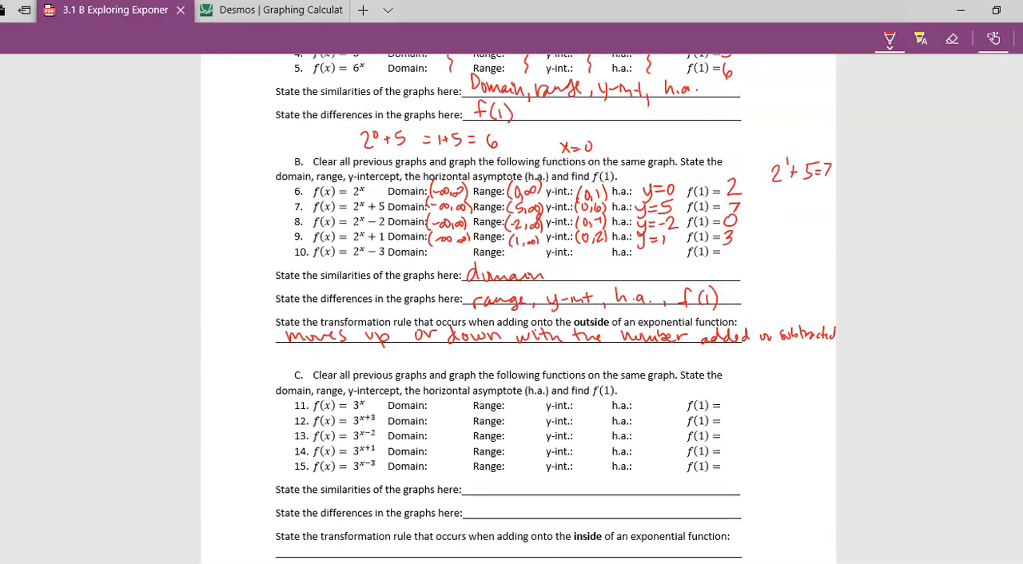
pyautogui.scroll(3, 518, 320)
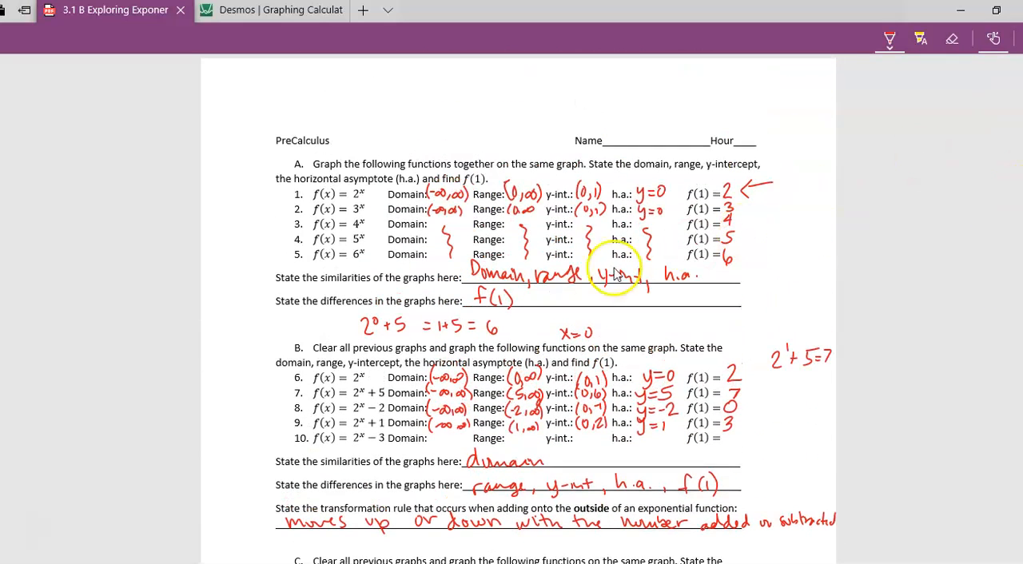